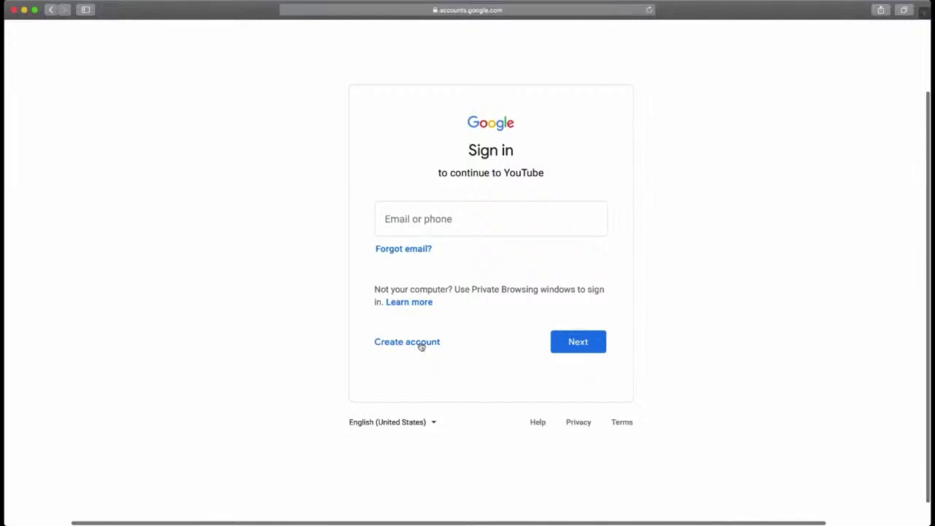
# Step: Begin a new Google account for personal use and enlarge the sign-up form
pyautogui.click(422, 346)
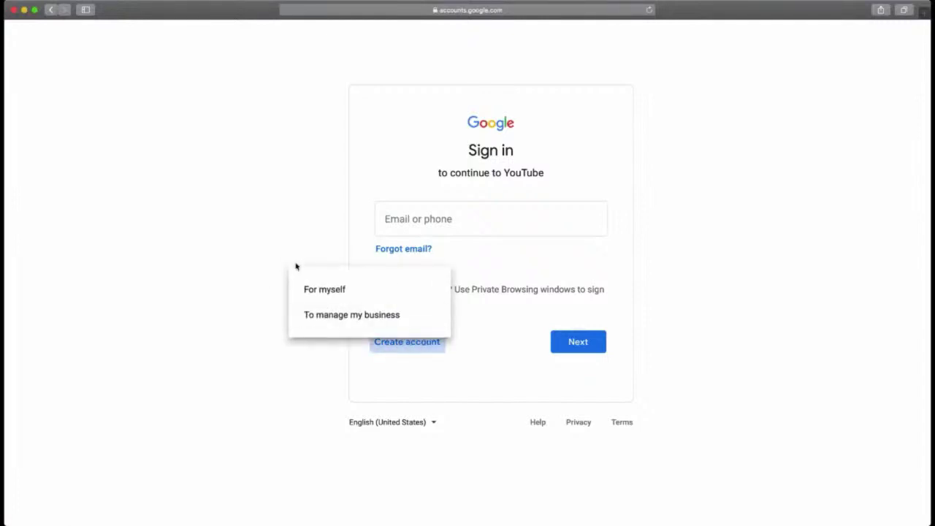
pyautogui.click(320, 287)
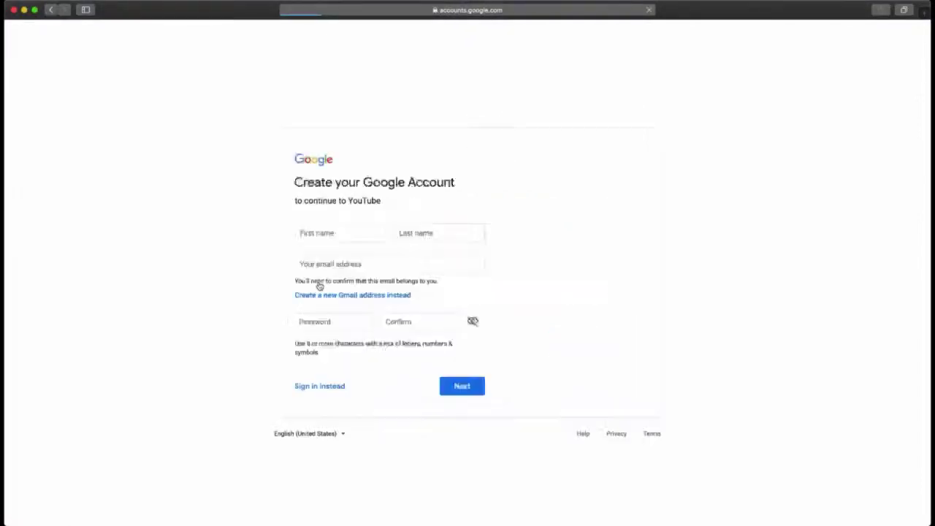
pyautogui.press('super+plus')
pyautogui.press('super+plus')
pyautogui.press('super+plus')
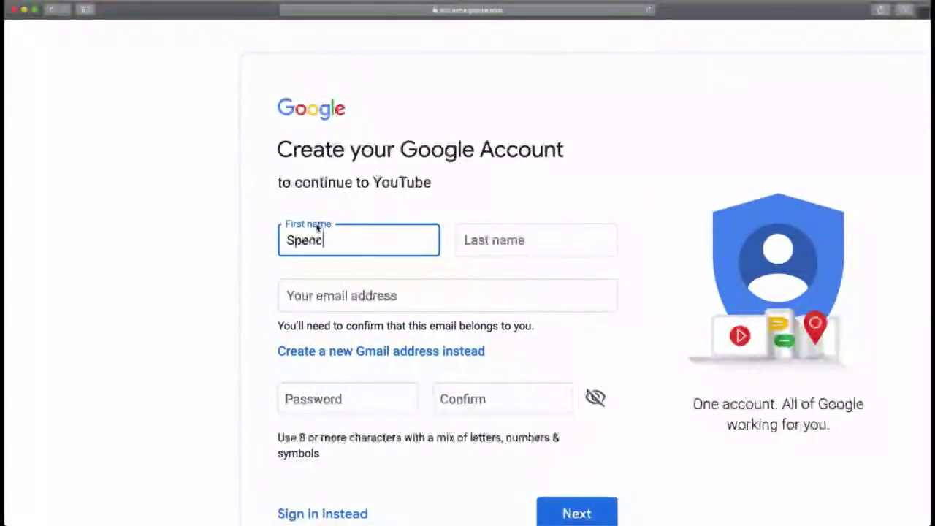
# Step: Enter the user's last name and existing email address in the sign-up form
pyautogui.press('Tab')
pyautogui.write('Jone')
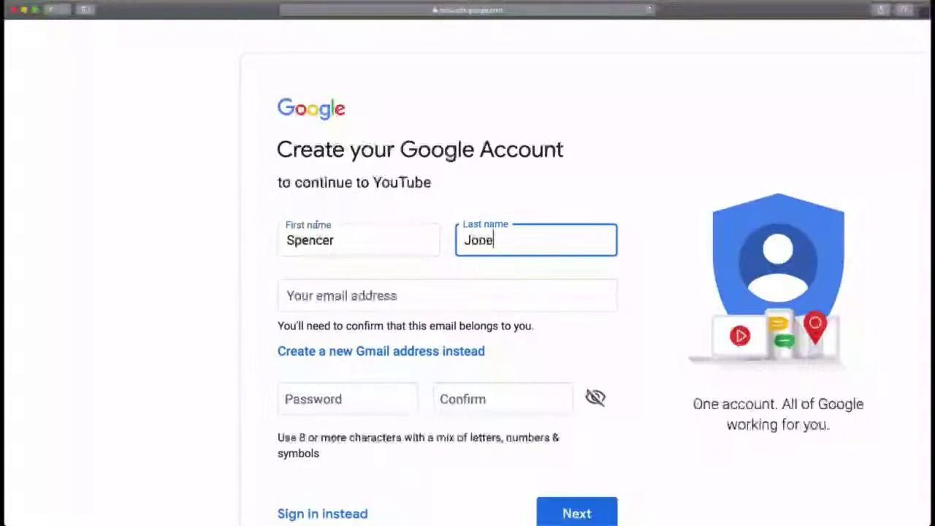
pyautogui.write('s')
pyautogui.press('Tab')
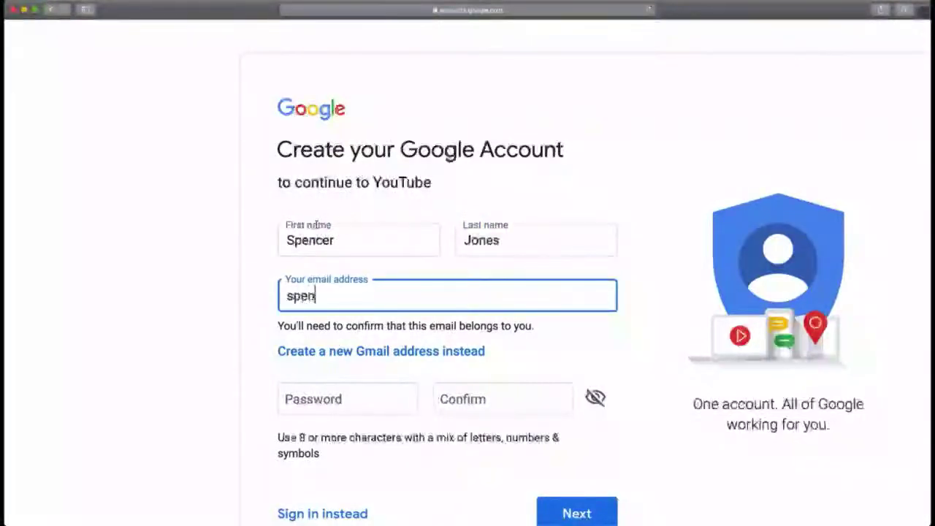
pyautogui.write('@o')
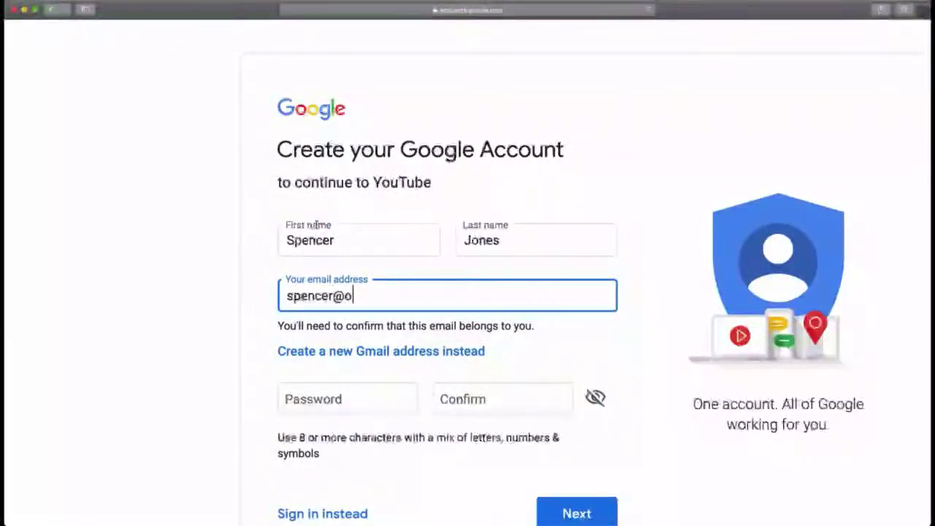
pyautogui.write('nlineincomes')
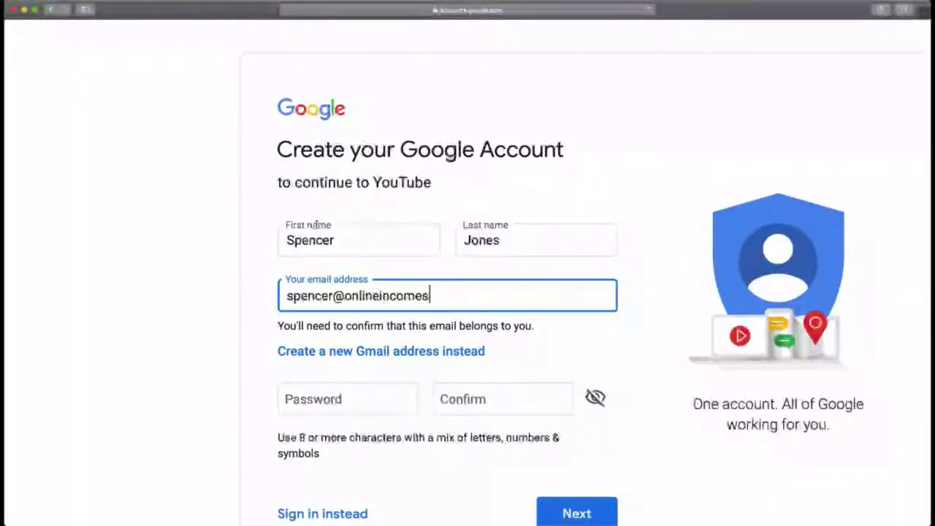
pyautogui.write('tartu')
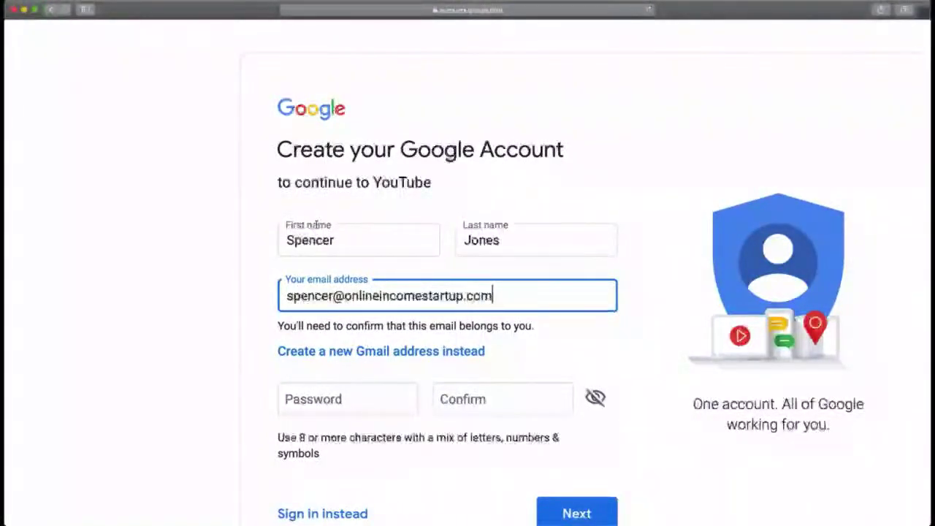
pyautogui.write('p.com')
pyautogui.scroll(-2, 316, 227)
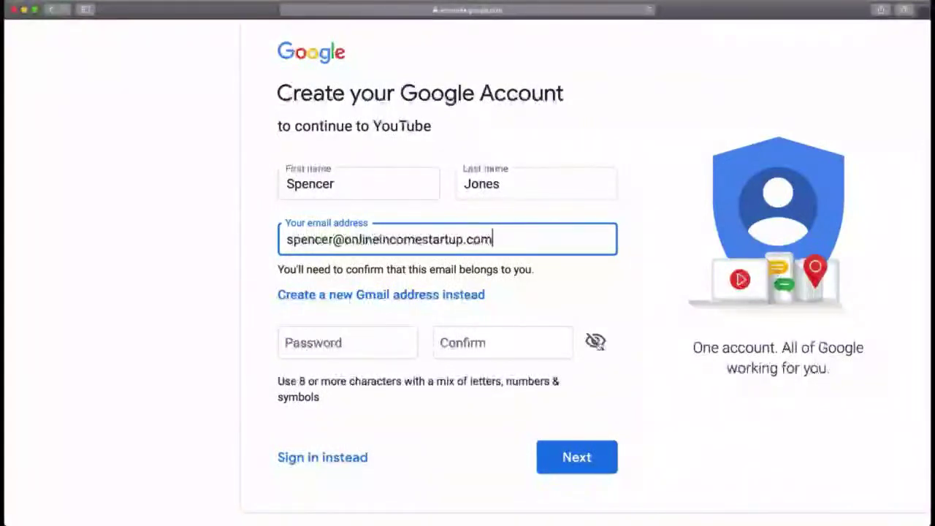
# Step: Fill the password field with Safari's suggested strong password
pyautogui.click(358, 342)
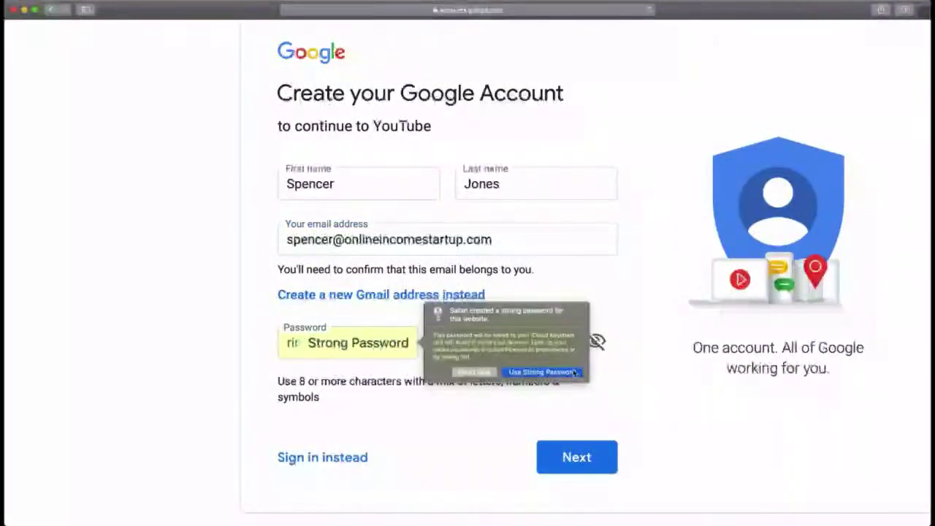
pyautogui.click(575, 373)
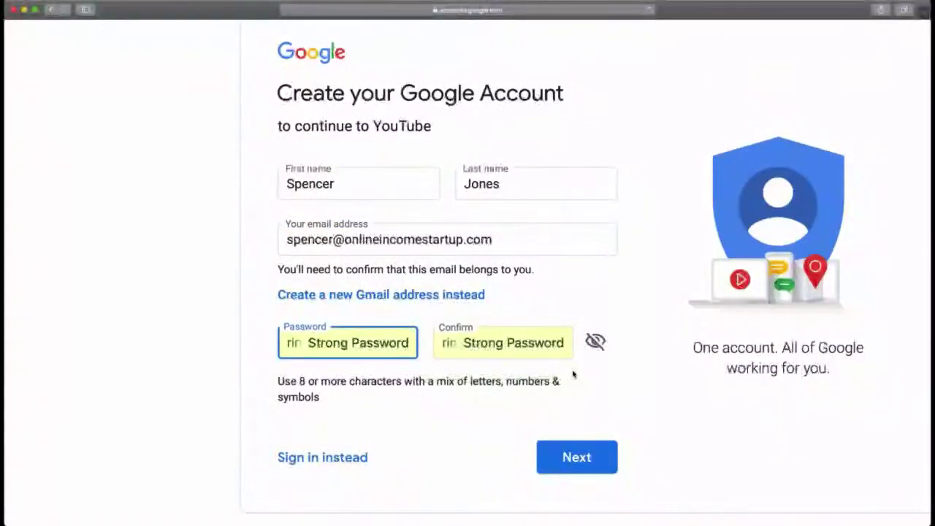
pyautogui.scroll(-1, 573, 375)
pyautogui.scroll(-3, 573, 374)
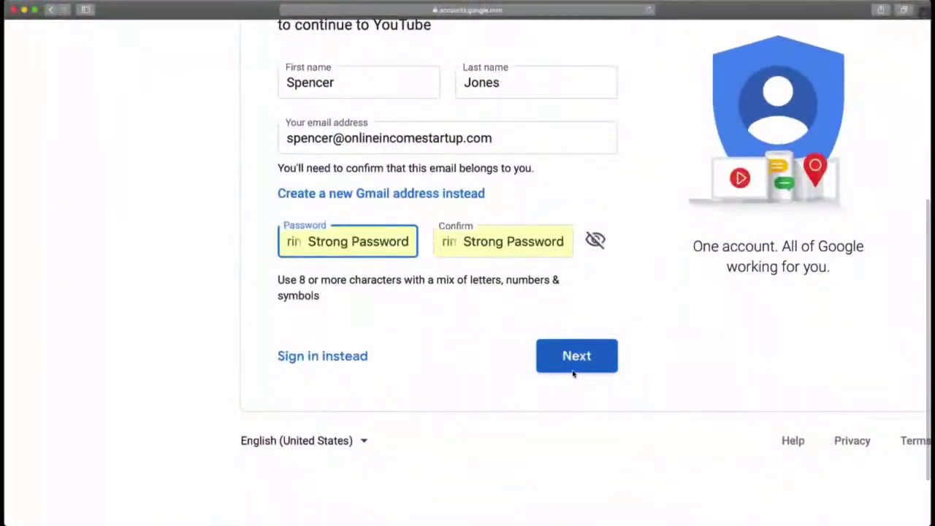
# Step: Submit the sign-up details and save the new password to the keychain
pyautogui.click(573, 373)
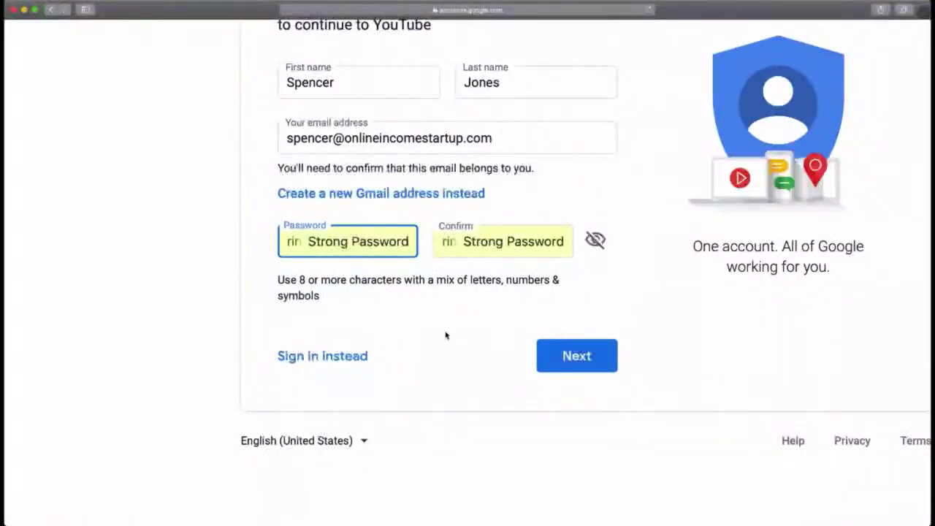
pyautogui.click(571, 356)
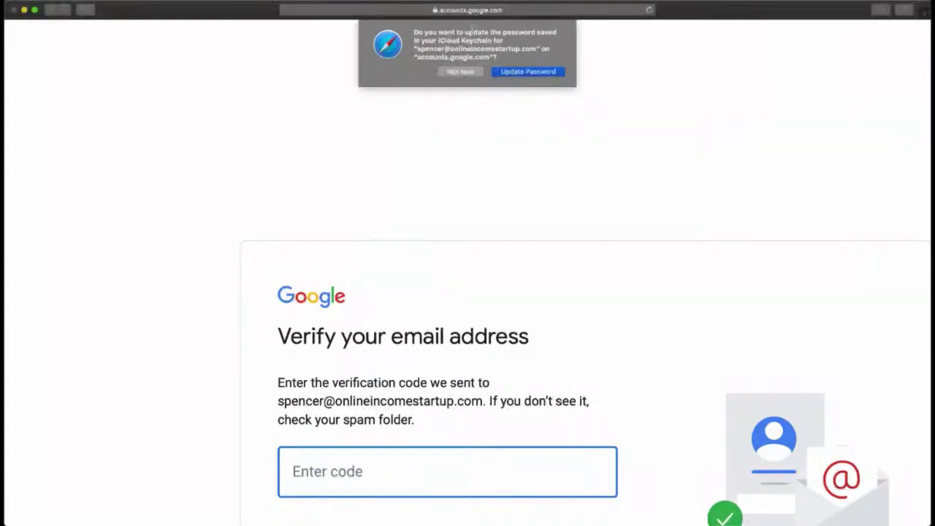
pyautogui.click(527, 72)
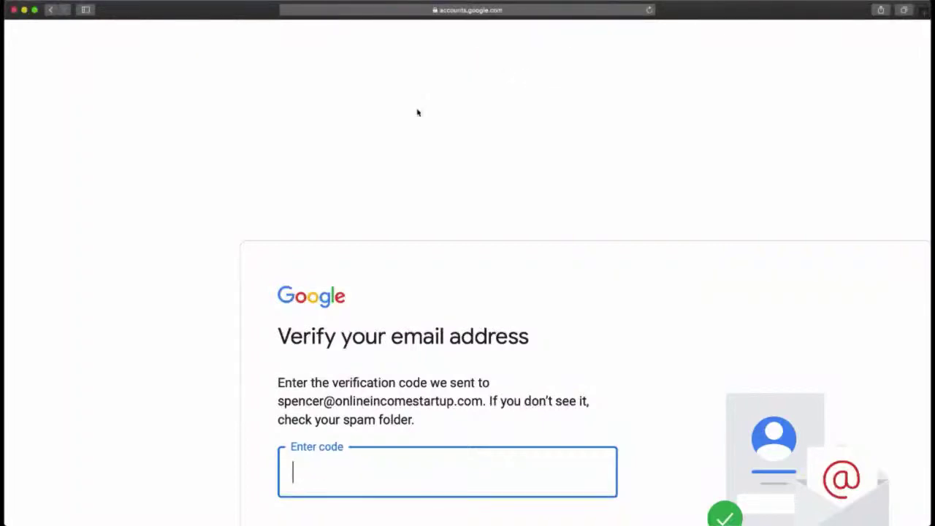
pyautogui.scroll(-5, 460, 194)
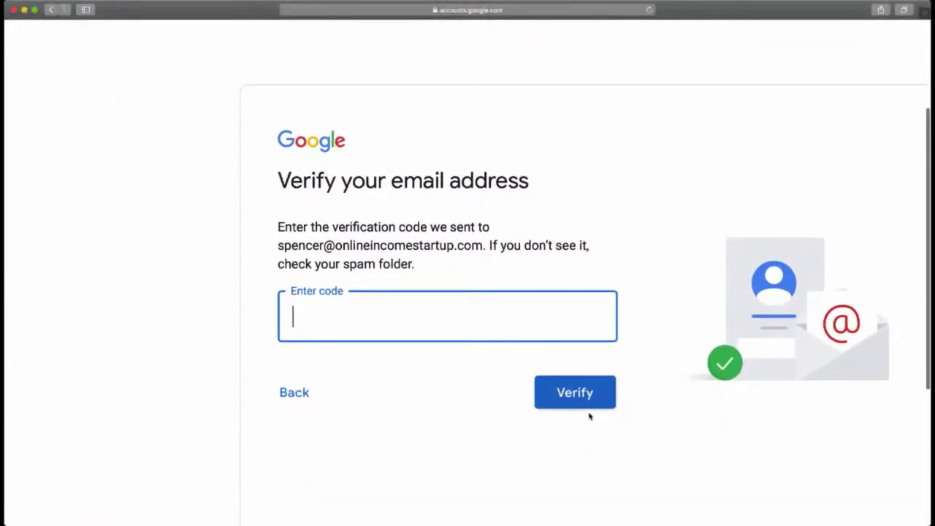
pyautogui.press('super+Tab')
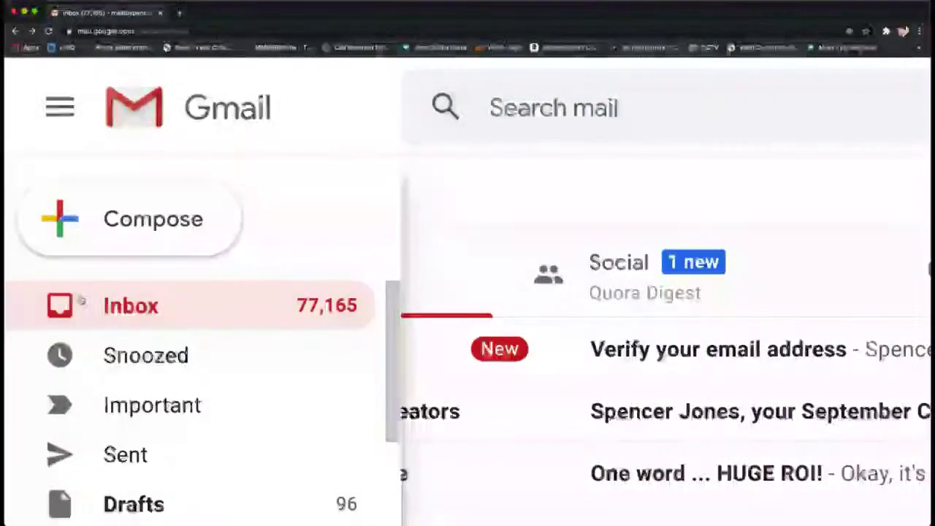
# Step: Open the 'Verify your email address' email, zoom out, and copy the code it contains
pyautogui.click(653, 359)
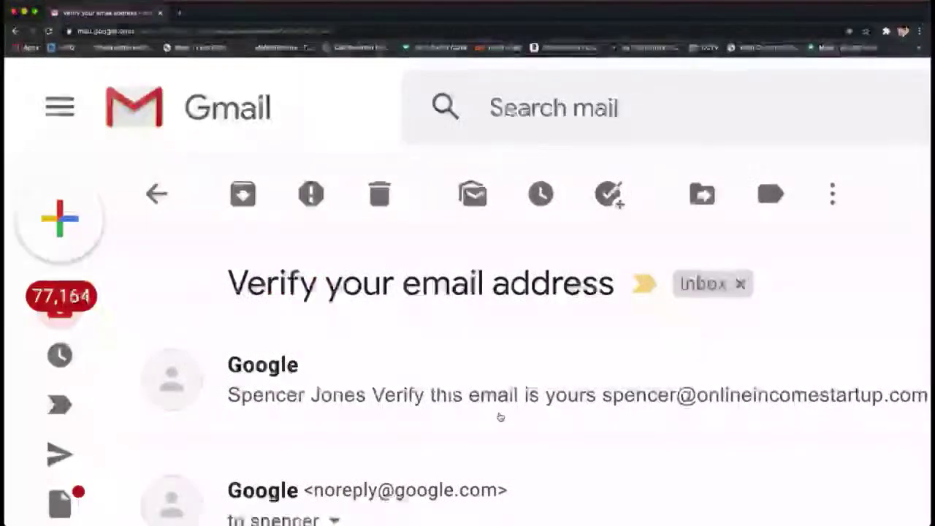
pyautogui.scroll(-5, 499, 416)
pyautogui.scroll(-5, 500, 416)
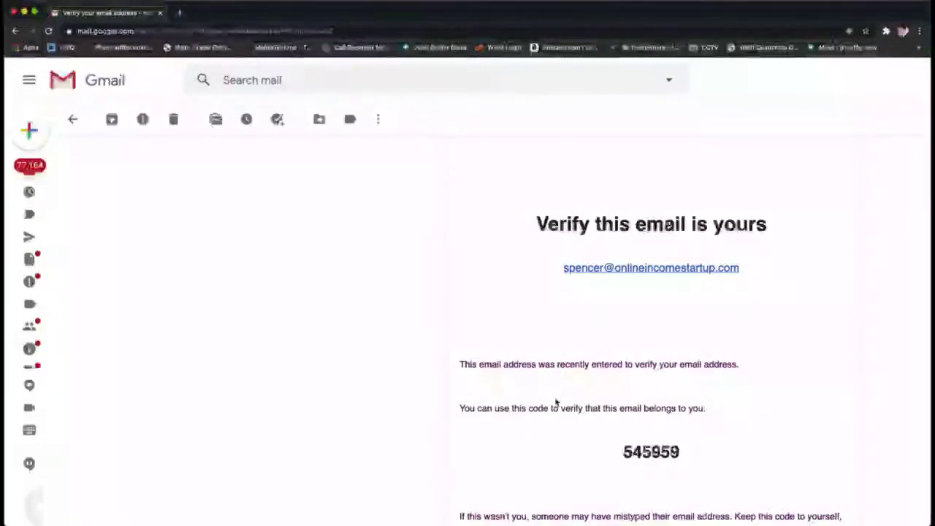
pyautogui.hscroll(4, 522, 384)
pyautogui.scroll(-2, 524, 385)
pyautogui.scroll(4, 523, 385)
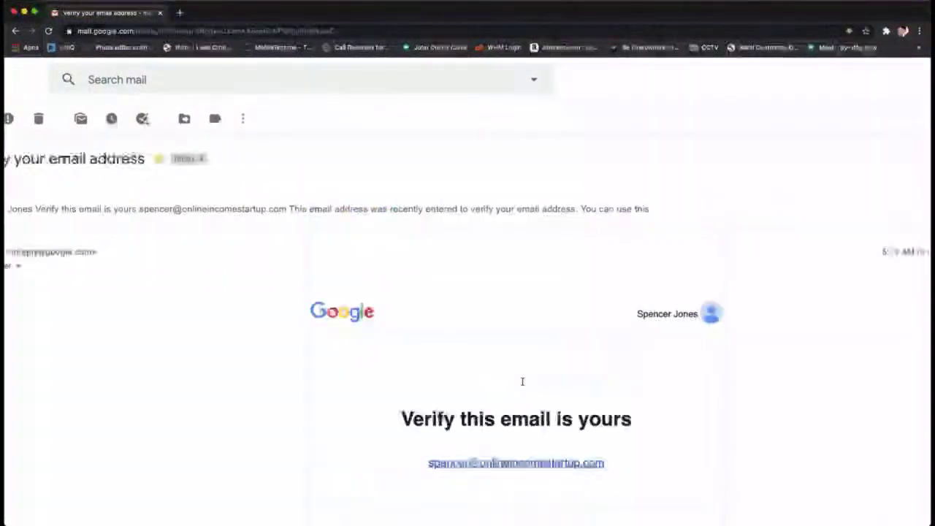
pyautogui.scroll(-3, 522, 380)
pyautogui.scroll(-3, 524, 385)
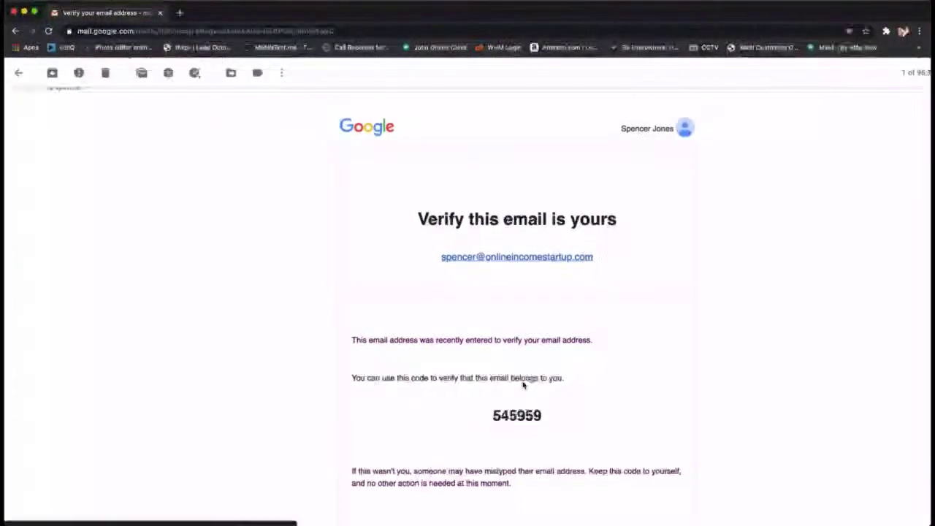
pyautogui.scroll(-3, 523, 381)
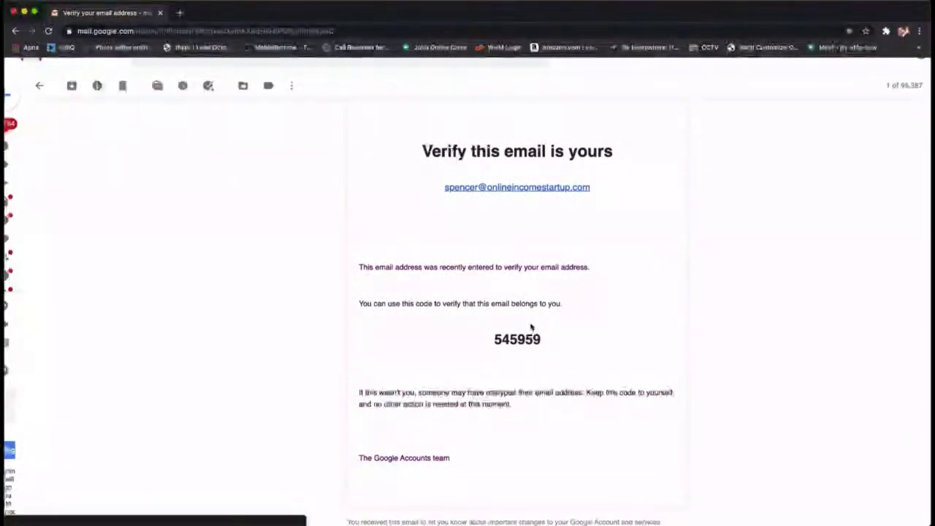
pyautogui.hotkey('ctrl', '-')
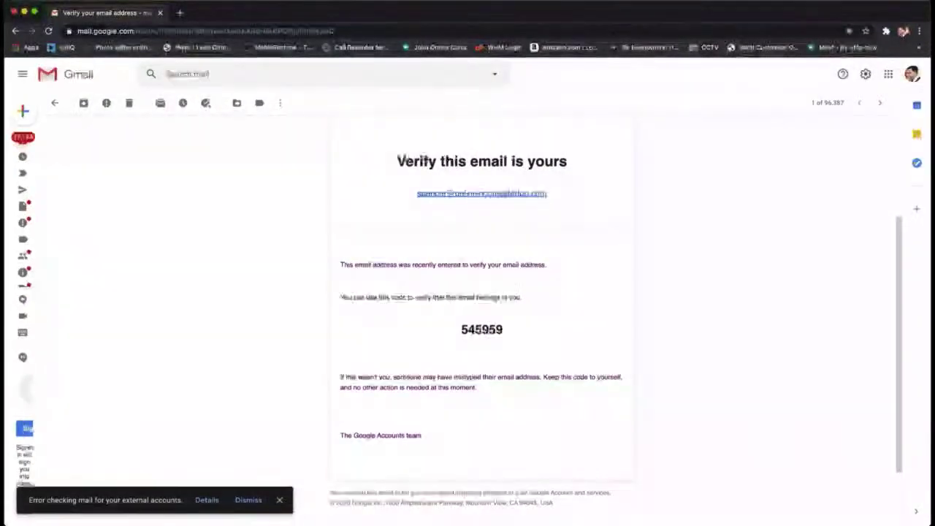
pyautogui.doubleClick(478, 330)
pyautogui.press('super+c')
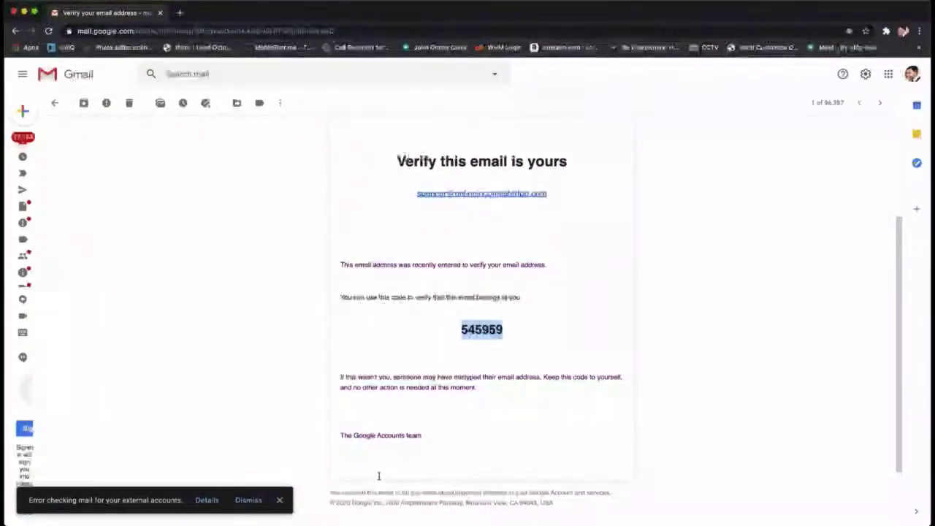
pyautogui.press('super+Tab')
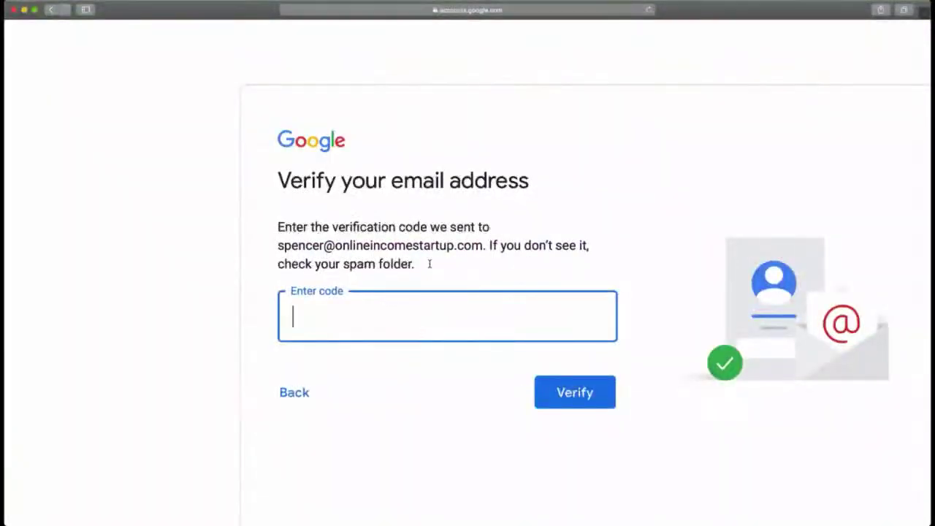
# Step: Paste the copied email code into the Enter code field and verify it
pyautogui.press('super+v')
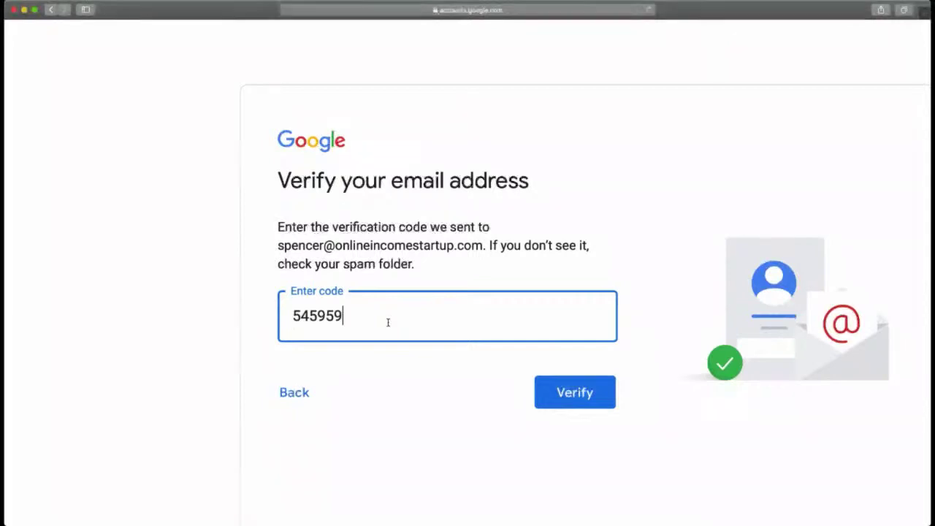
pyautogui.click(578, 387)
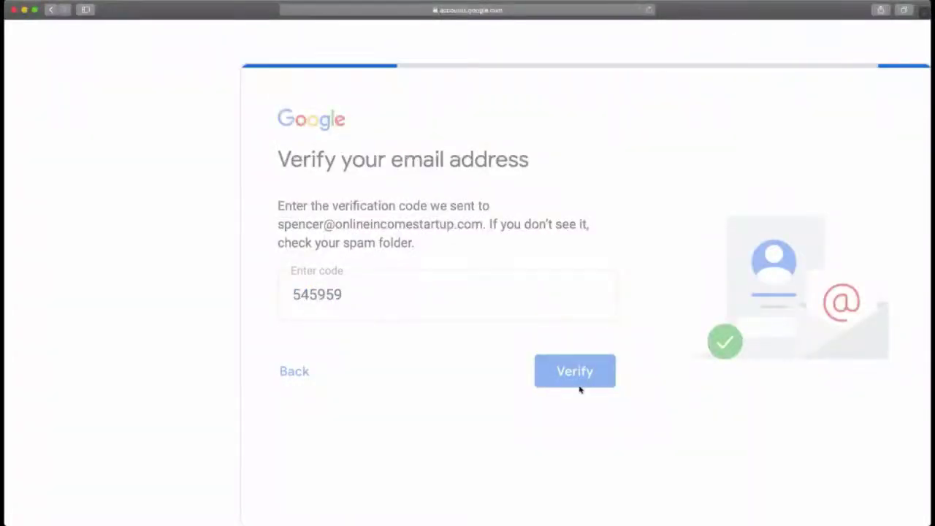
pyautogui.scroll(-5, 385, 378)
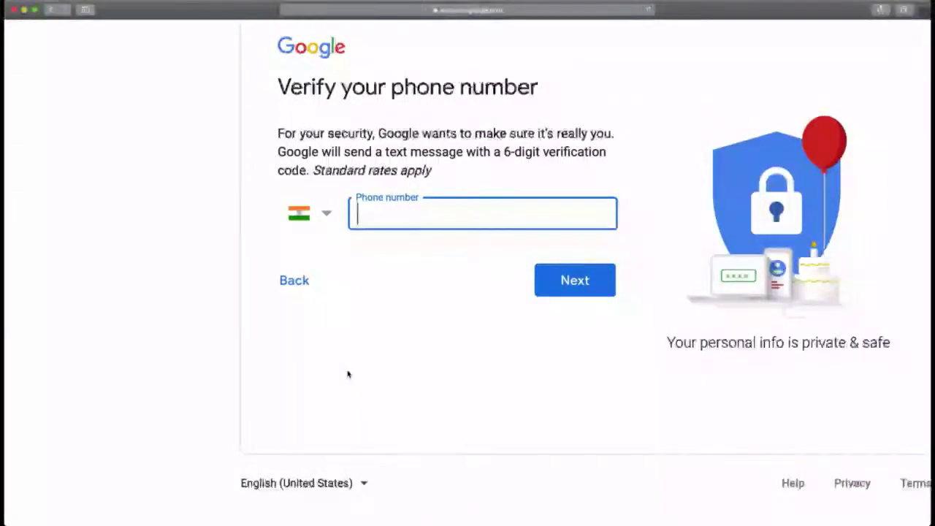
# Step: Enter the account's mobile number in the Phone number field and submit it
pyautogui.write('9')
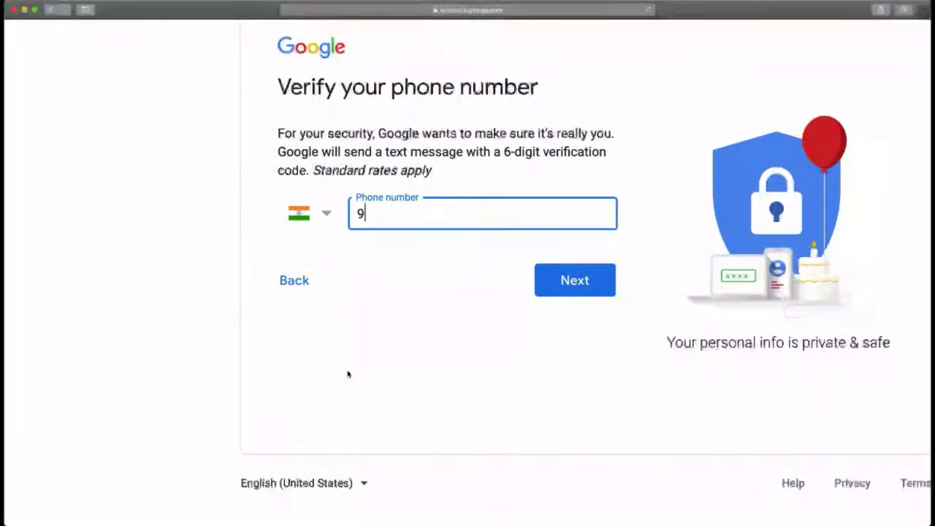
pyautogui.write('7780')
pyautogui.press('BackSpace')
pyautogui.press('BackSpace')
pyautogui.press('BackSpace')
pyautogui.press('BackSpace')
pyautogui.press('BackSpace')
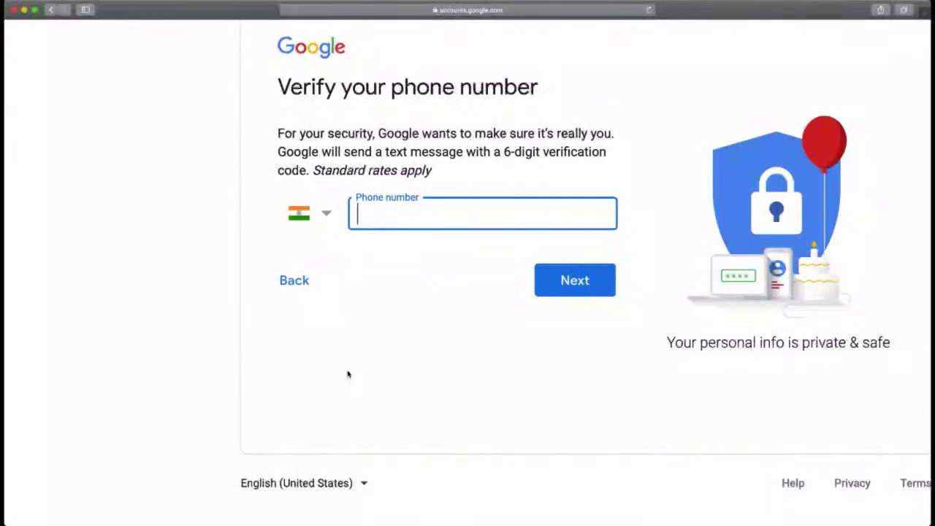
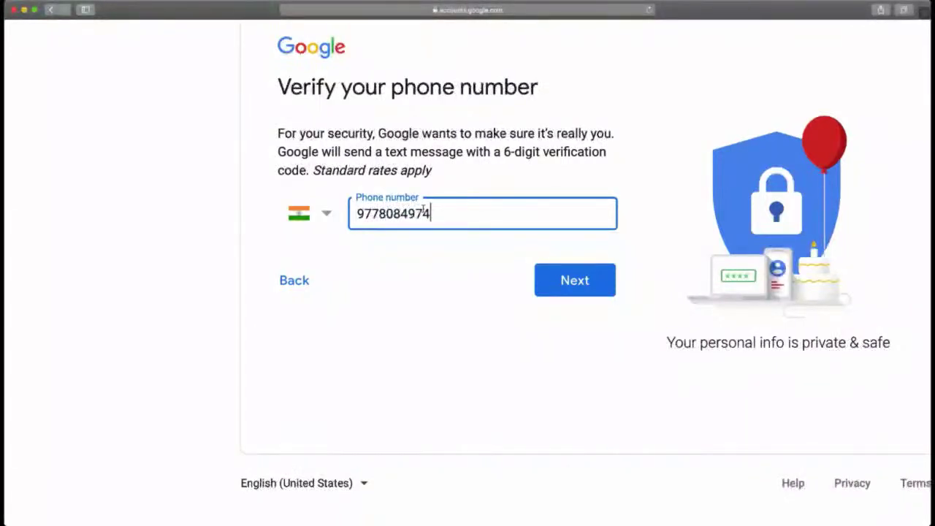
pyautogui.click(570, 280)
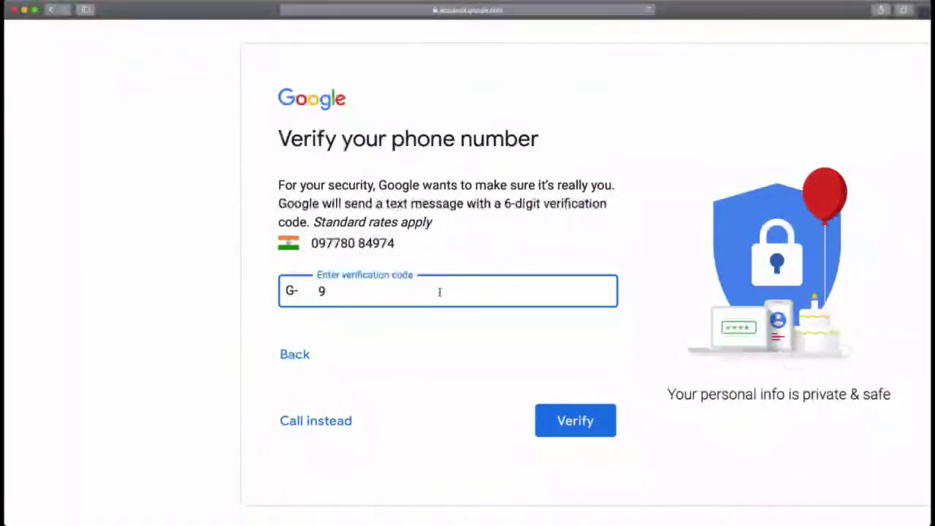
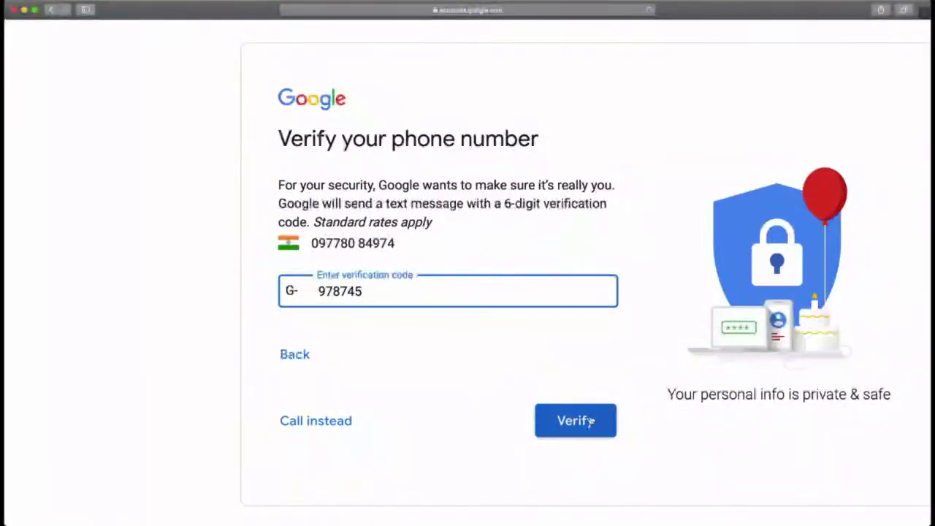
# Step: Enter the texted phone verification code and verify it
pyautogui.click(591, 421)
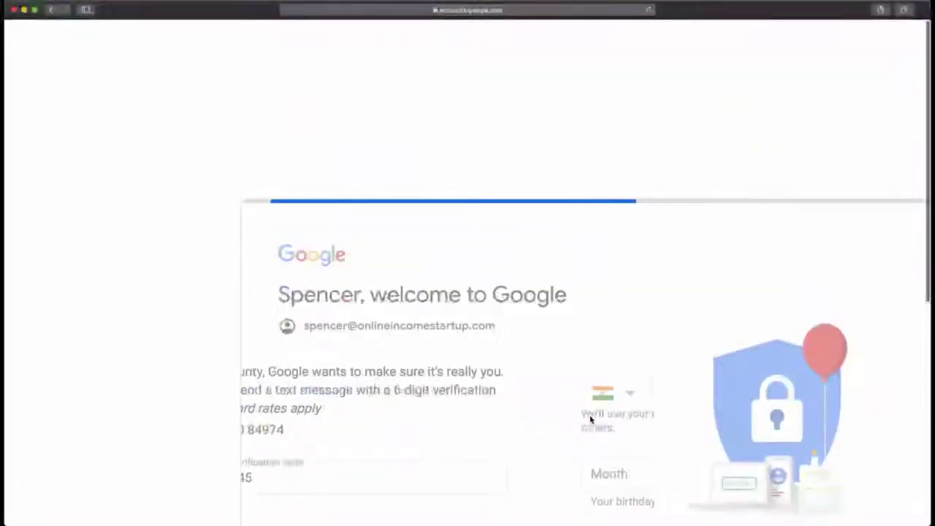
pyautogui.scroll(-5, 219, 267)
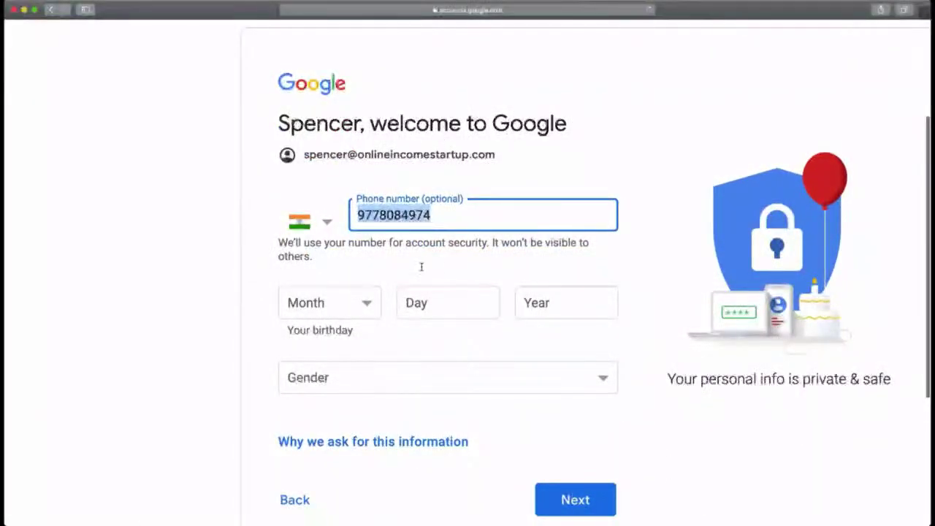
# Step: Set the birthday to February 1984 and gender to Male, then submit
pyautogui.click(367, 301)
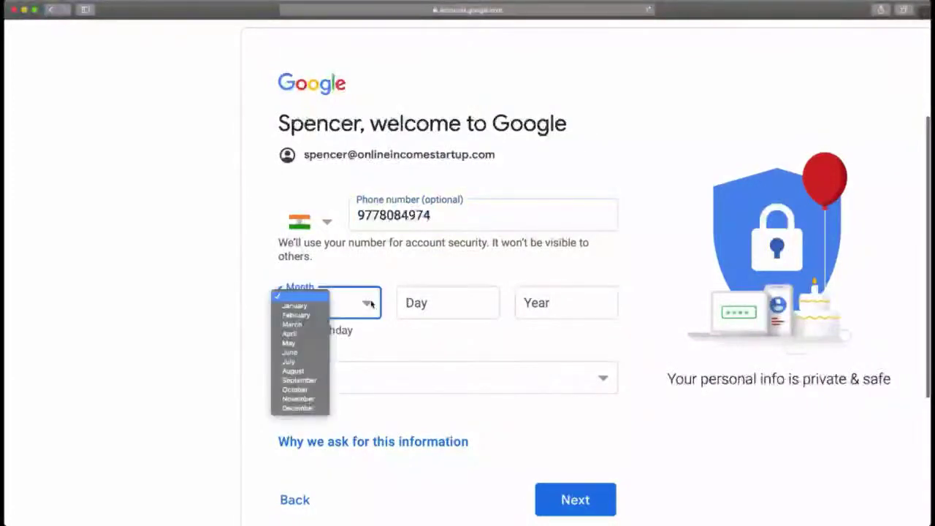
pyautogui.click(290, 316)
pyautogui.click(418, 303)
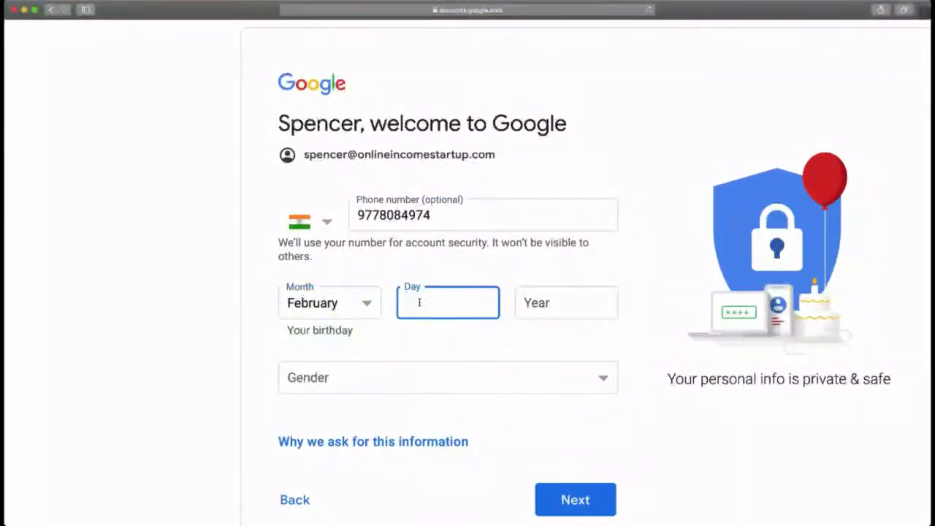
pyautogui.press('Tab')
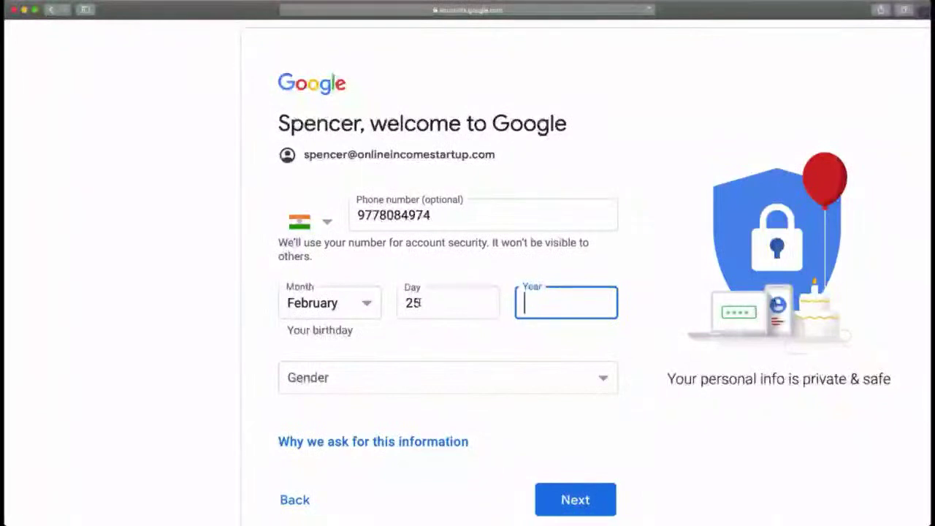
pyautogui.write('1984')
pyautogui.scroll(-3, 407, 286)
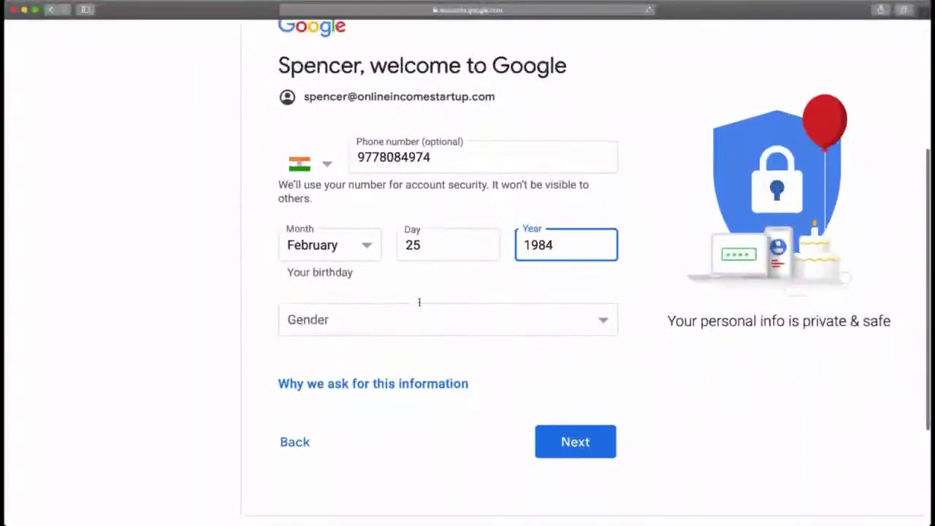
pyautogui.click(407, 286)
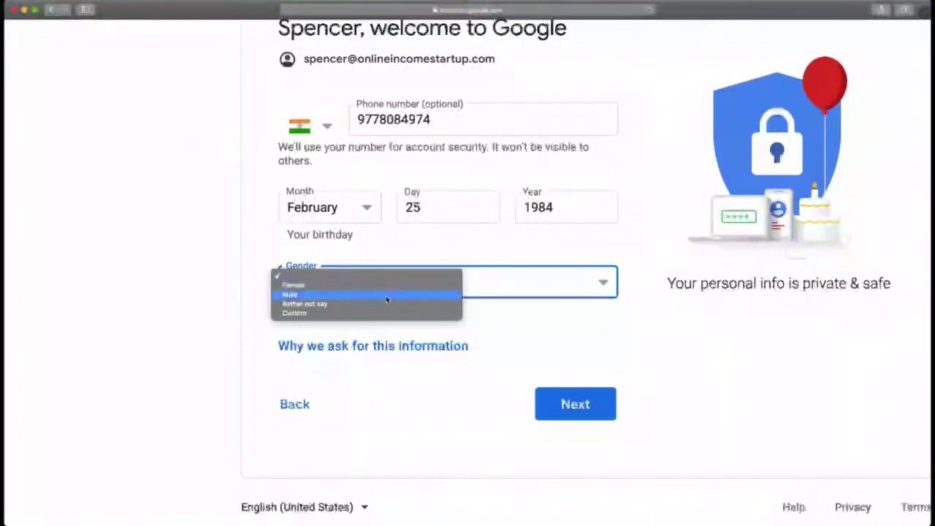
pyautogui.click(386, 296)
pyautogui.click(593, 404)
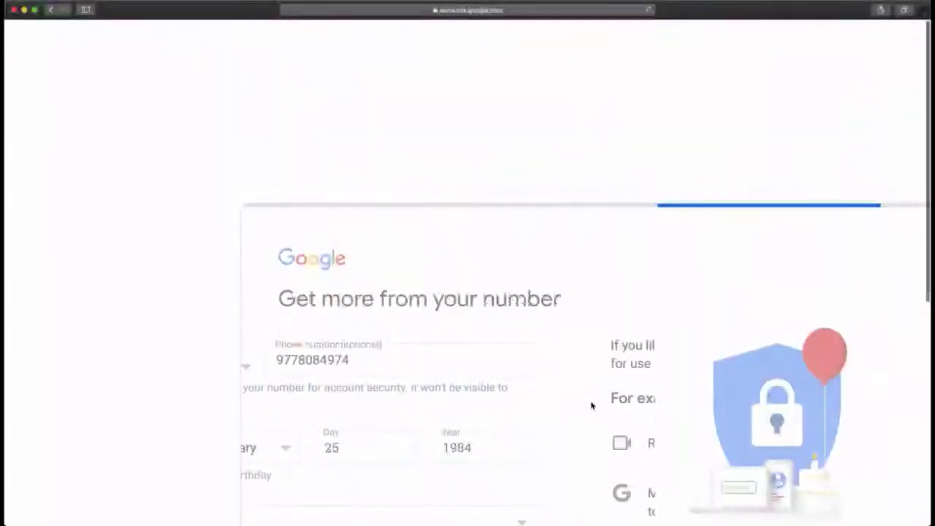
# Step: Skip adding the phone number to other Google services
pyautogui.scroll(-5, 592, 406)
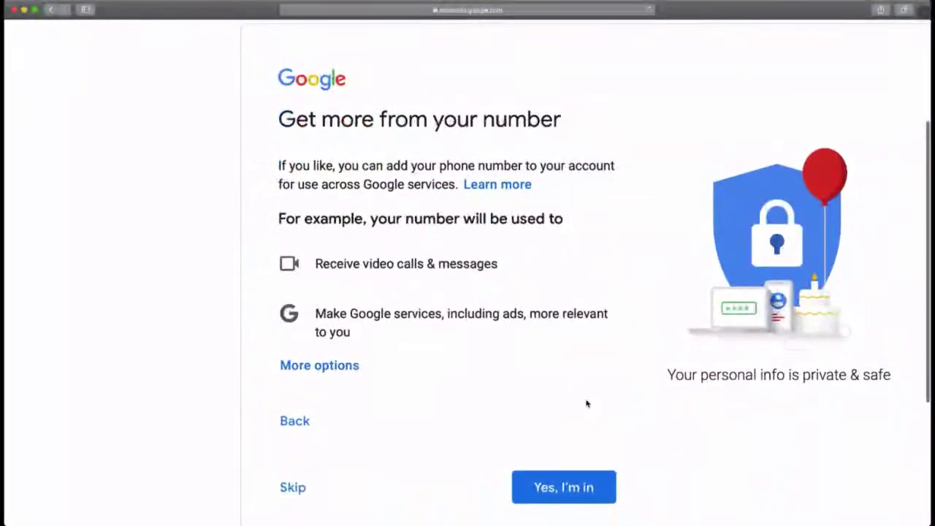
pyautogui.scroll(-1, 475, 114)
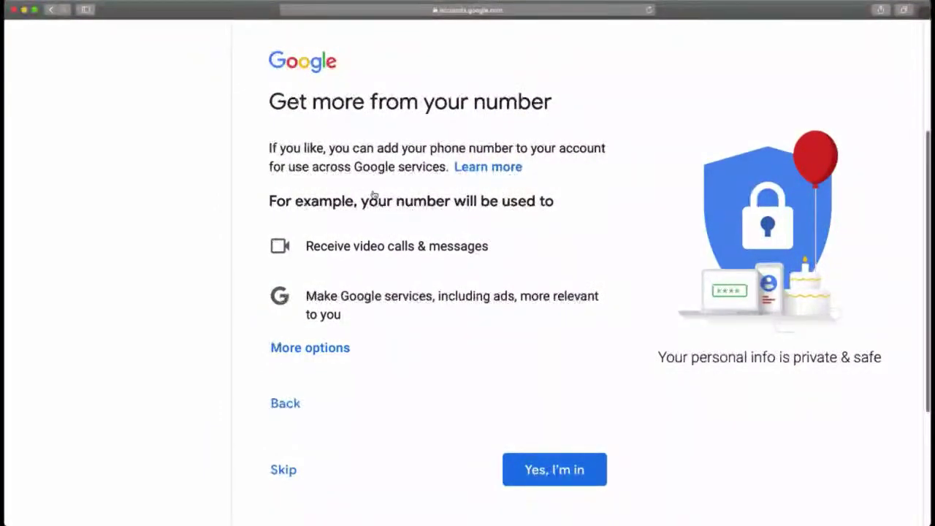
pyautogui.scroll(-2, 539, 230)
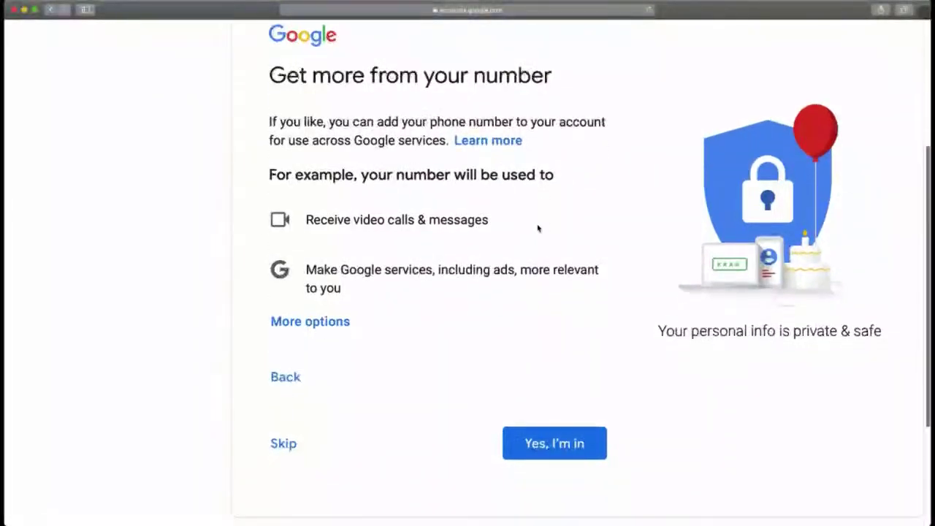
pyautogui.scroll(-2, 541, 373)
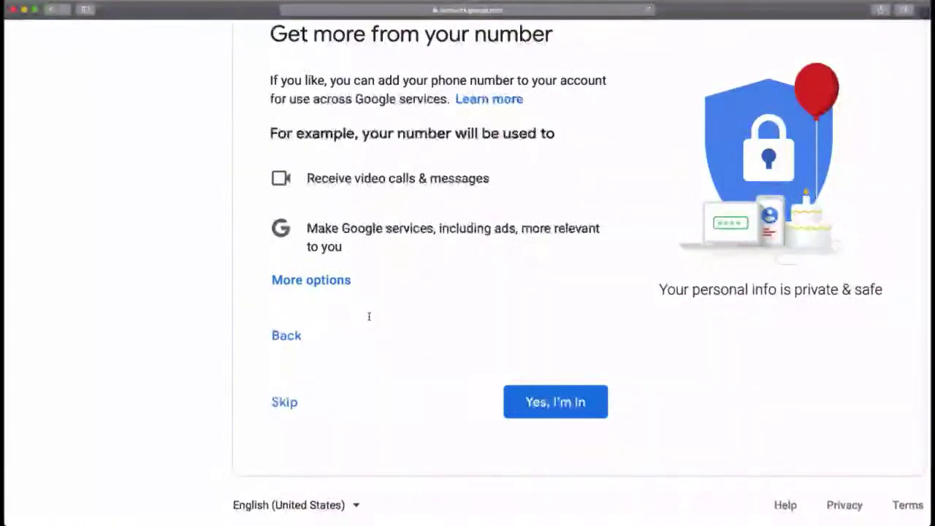
pyautogui.click(293, 406)
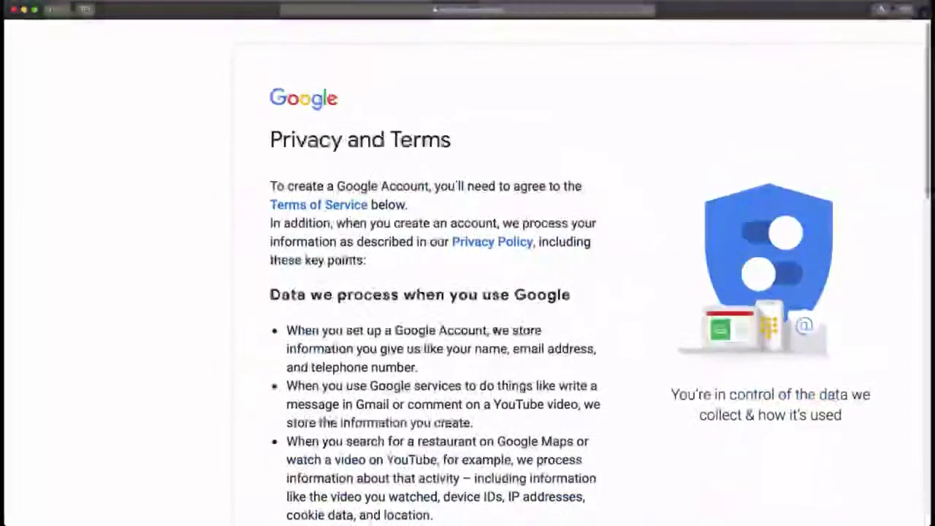
# Step: Agree to Google's Privacy and Terms to finish creating the account
pyautogui.scroll(-3, 496, 330)
pyautogui.scroll(-10, 495, 330)
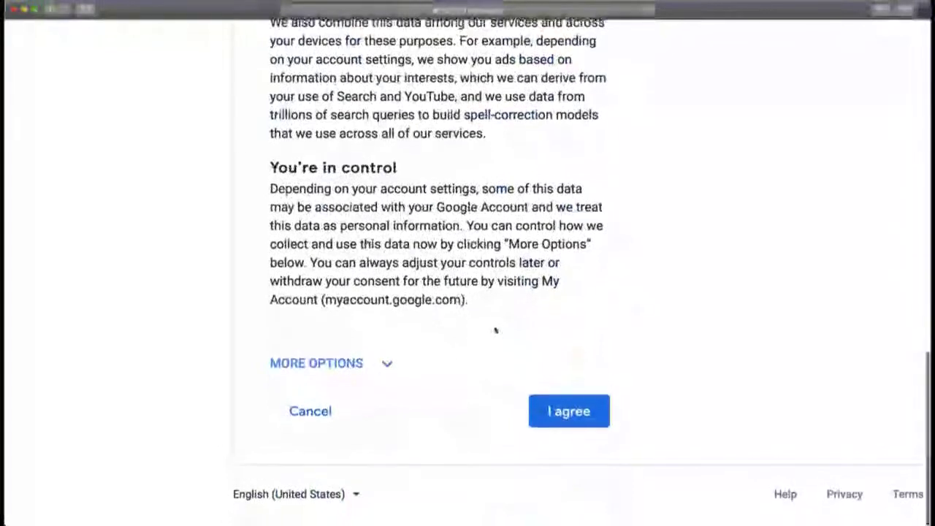
pyautogui.click(571, 411)
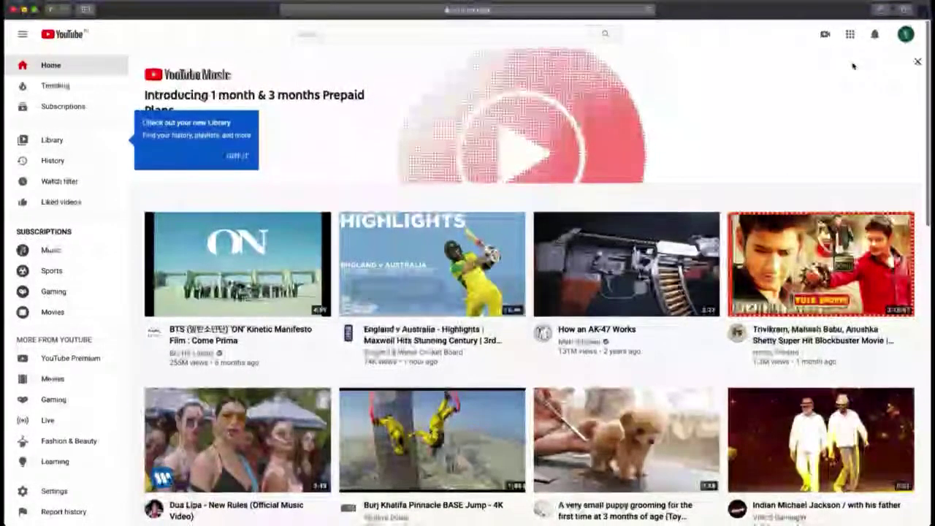
# Step: Choose Create a channel from the YouTube avatar's account menu
pyautogui.click(906, 34)
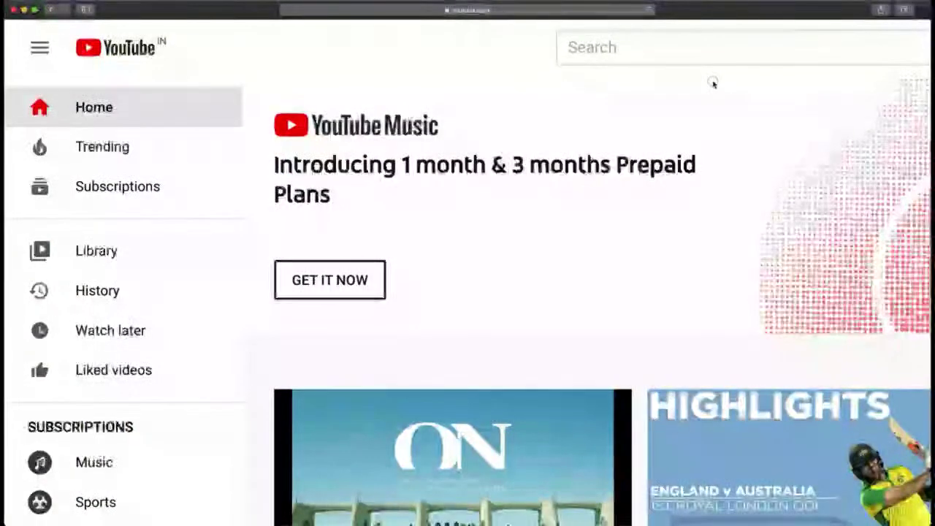
pyautogui.hscroll(10, 712, 83)
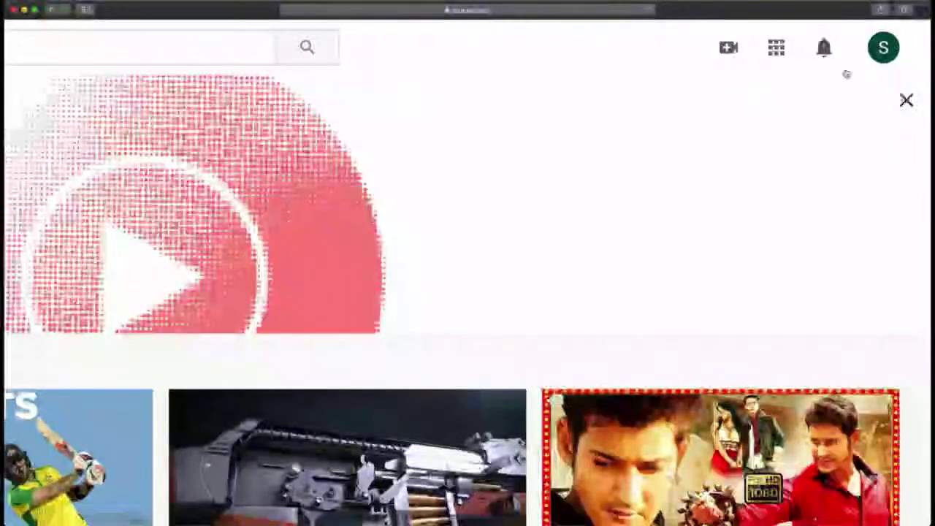
pyautogui.click(886, 47)
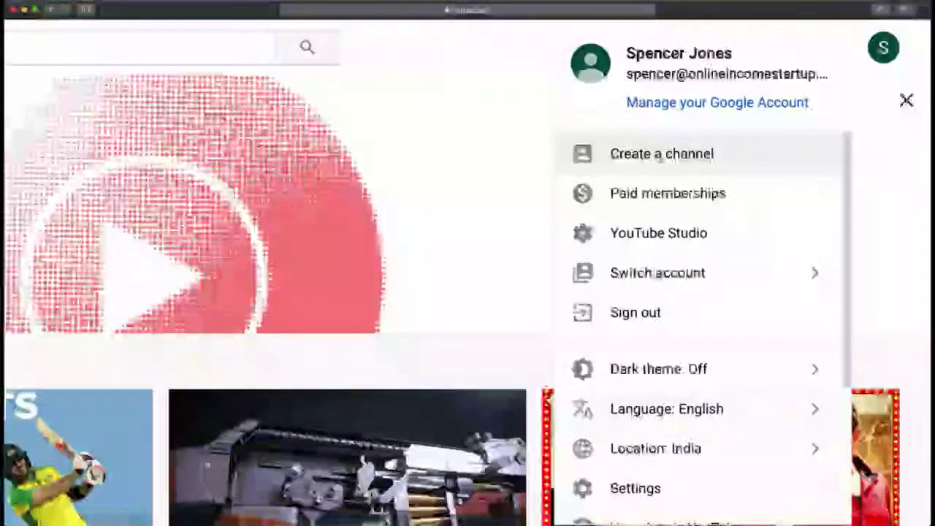
pyautogui.click(657, 155)
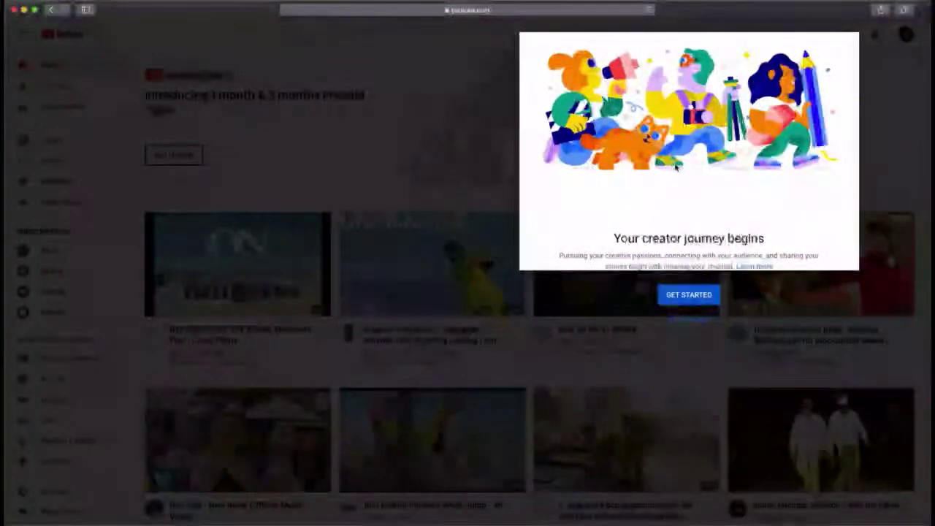
# Step: Back on the YouTube tab, create the channel with 'Use your name'
pyautogui.click(689, 295)
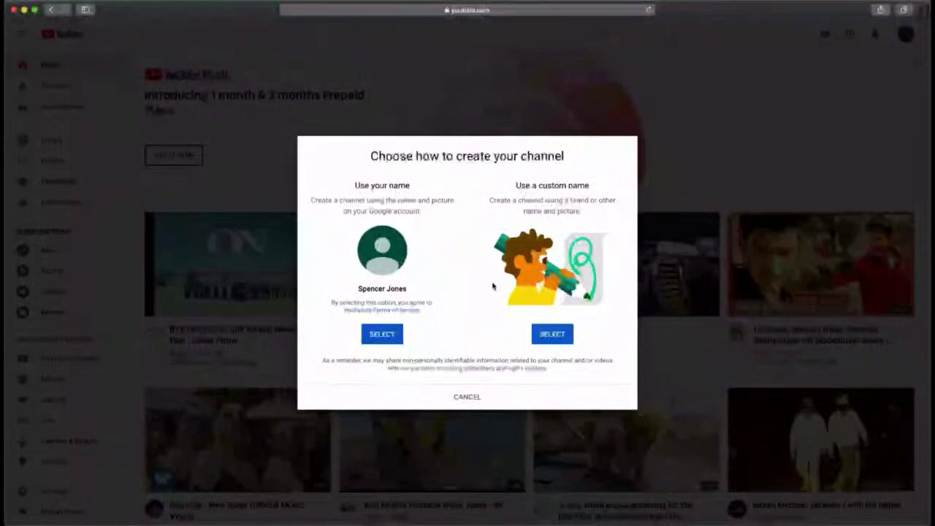
pyautogui.click(544, 334)
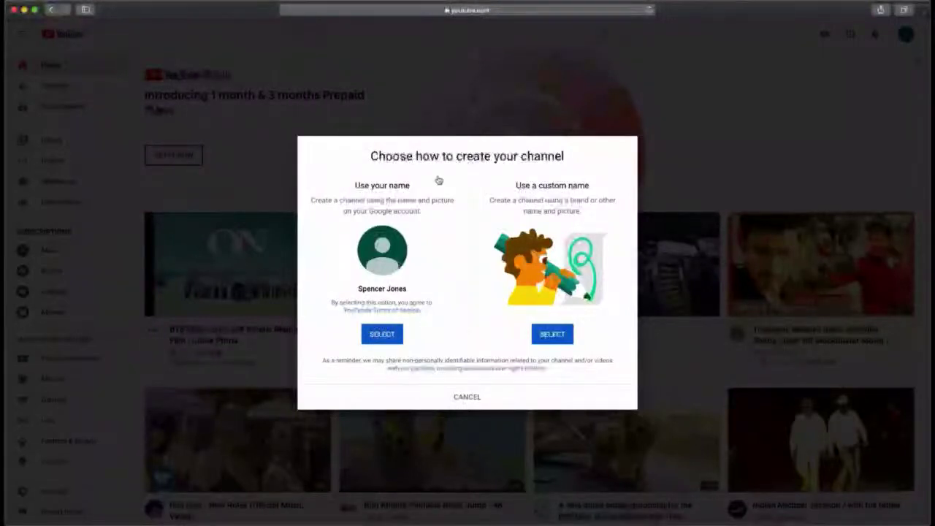
pyautogui.click(379, 336)
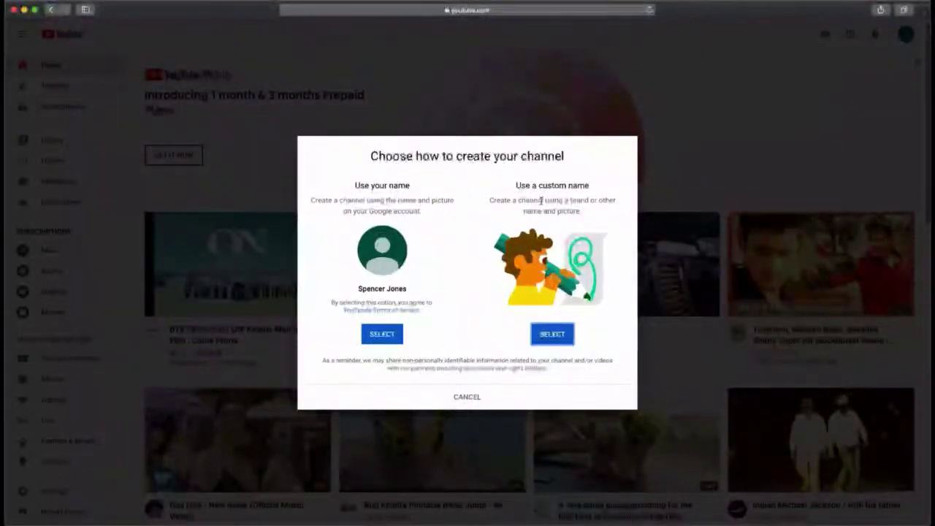
pyautogui.press('shift+super+backslash')
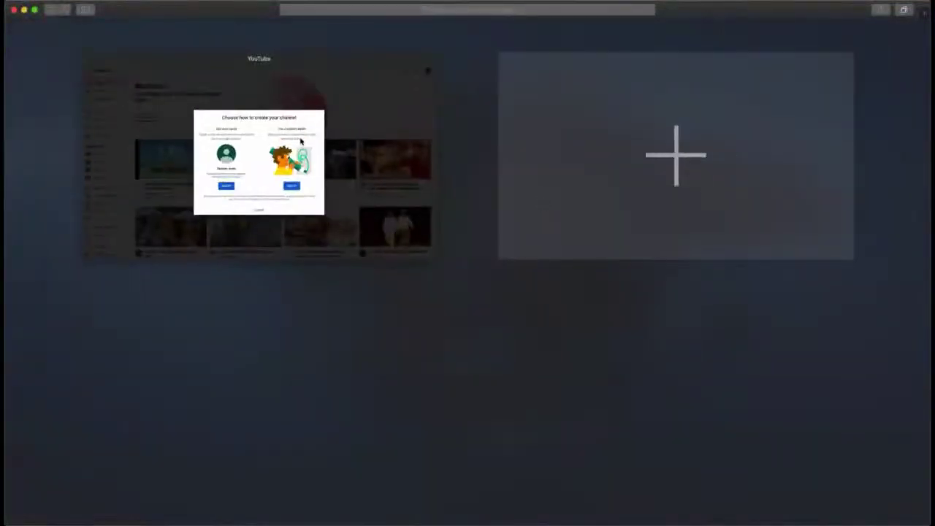
pyautogui.click(300, 141)
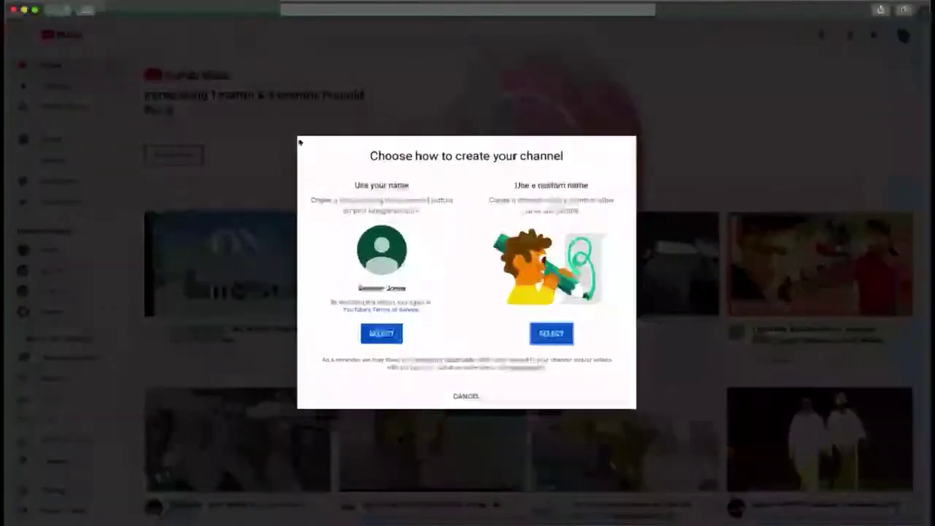
pyautogui.click(382, 336)
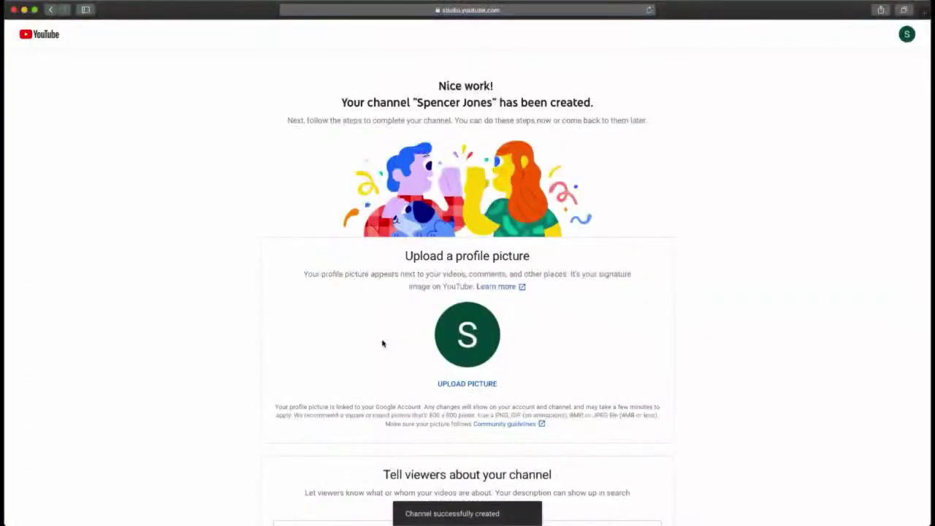
# Step: Upload the portrait JPG from Downloads as the channel's profile picture
pyautogui.scroll(-5, 382, 344)
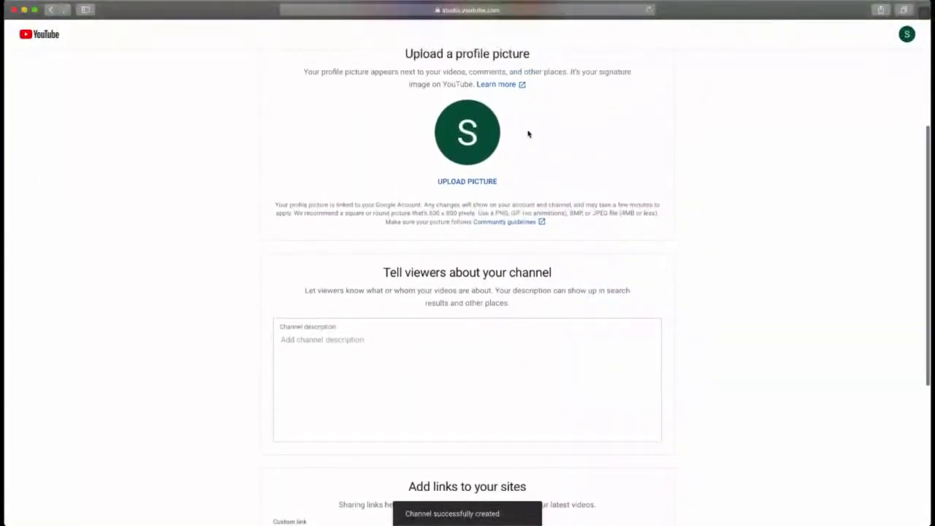
pyautogui.click(484, 135)
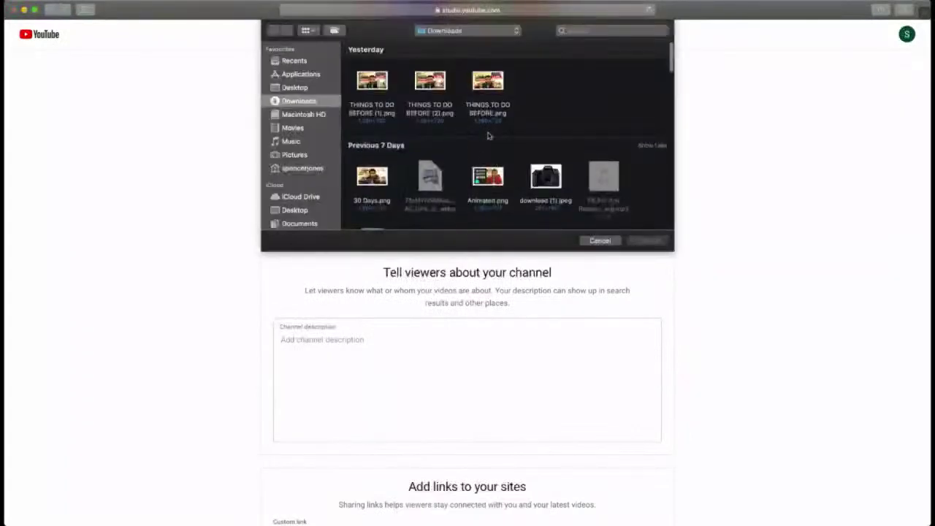
pyautogui.scroll(-10, 460, 125)
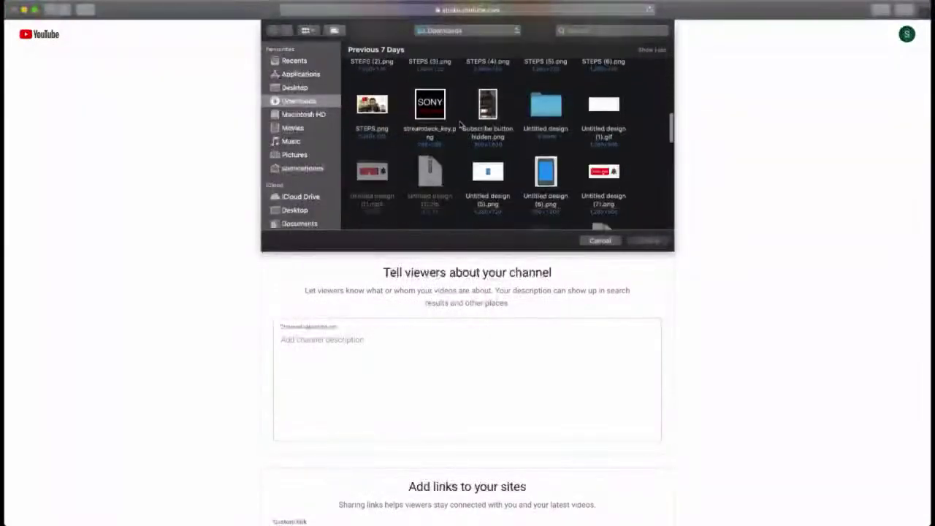
pyautogui.scroll(-10, 460, 124)
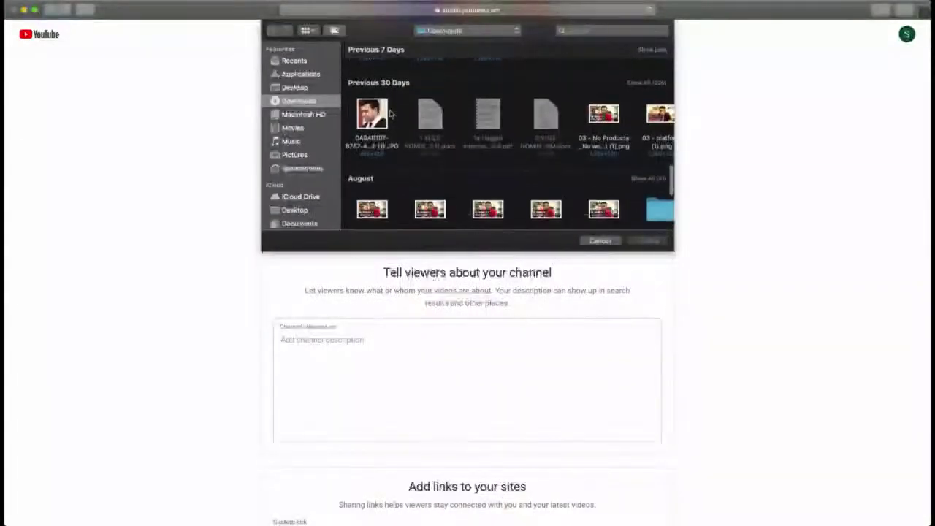
pyautogui.click(372, 113)
pyautogui.click(646, 241)
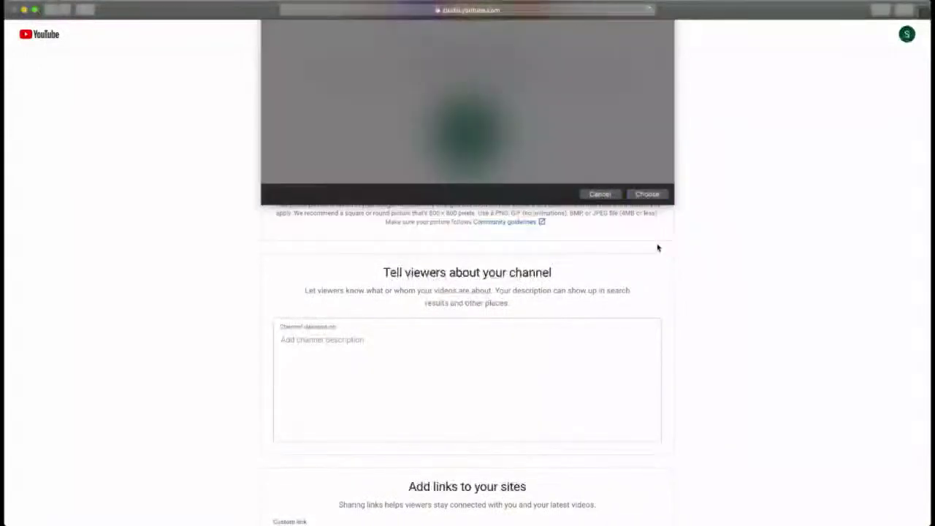
pyautogui.scroll(-2, 589, 332)
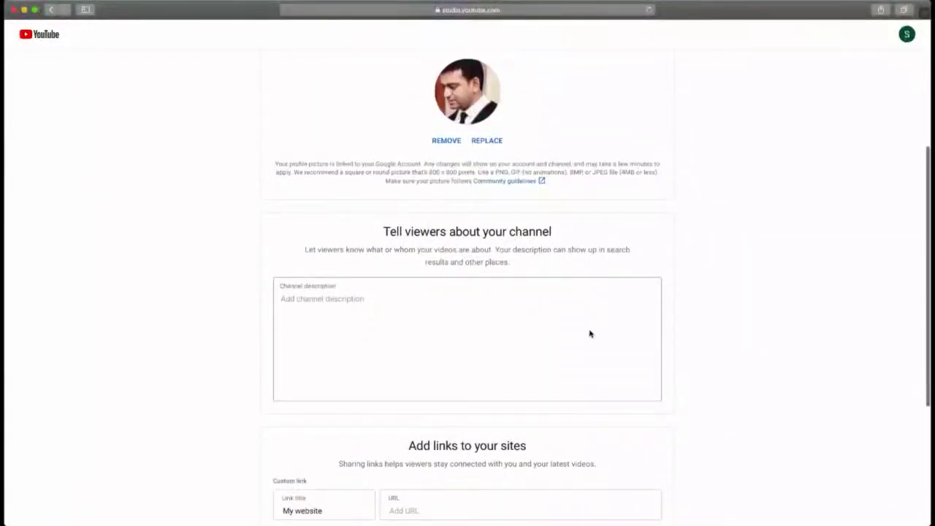
pyautogui.scroll(-5, 590, 330)
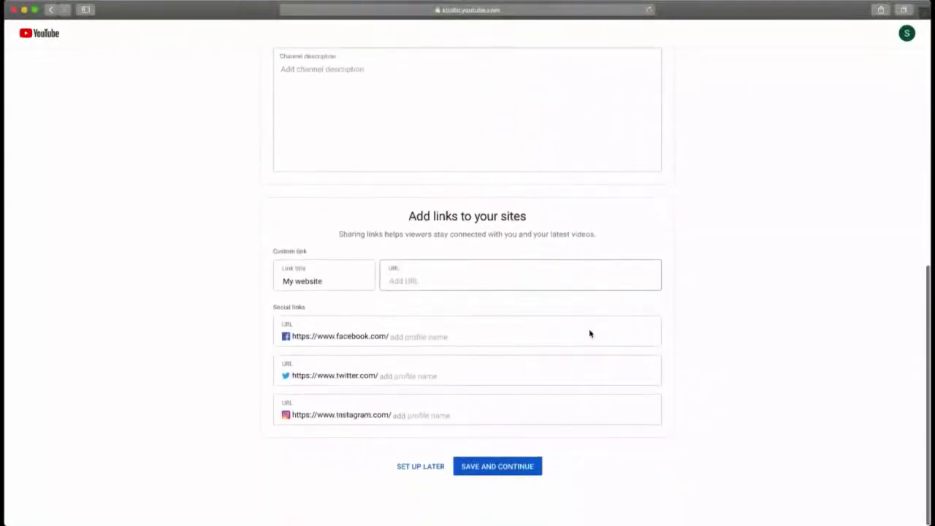
# Step: Skip the remaining setup, stay on the page, and save to reach the empty channel page
pyautogui.click(429, 468)
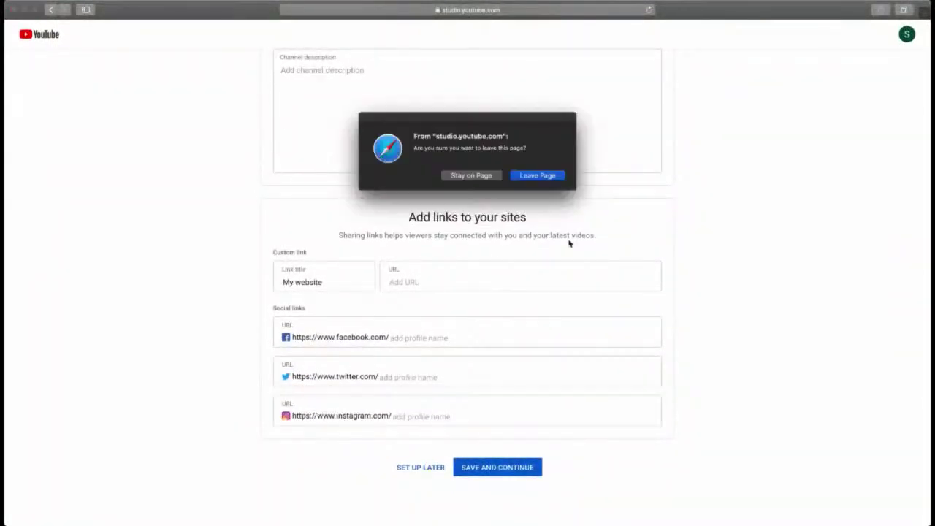
pyautogui.click(489, 177)
pyautogui.click(503, 467)
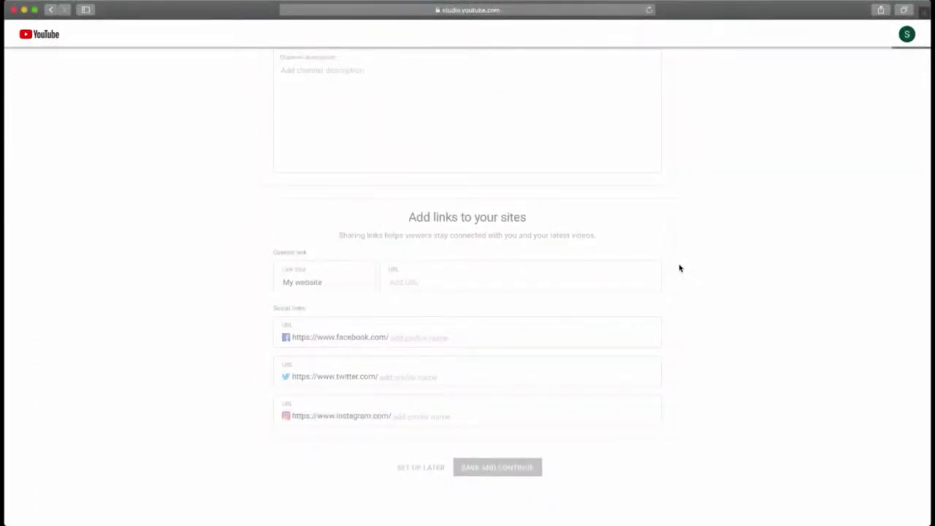
pyautogui.scroll(6, 680, 268)
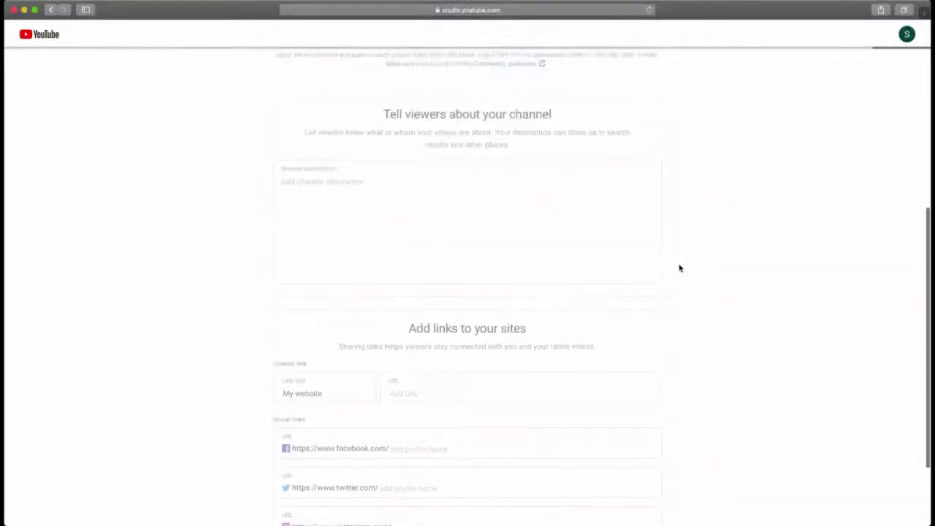
pyautogui.scroll(-5, 680, 268)
pyautogui.scroll(-2, 680, 268)
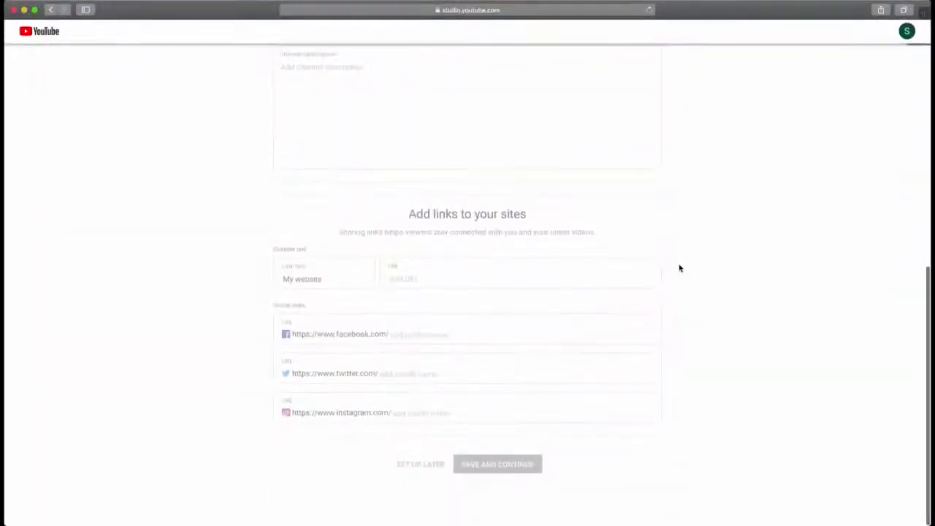
pyautogui.scroll(5, 680, 268)
pyautogui.scroll(4, 680, 268)
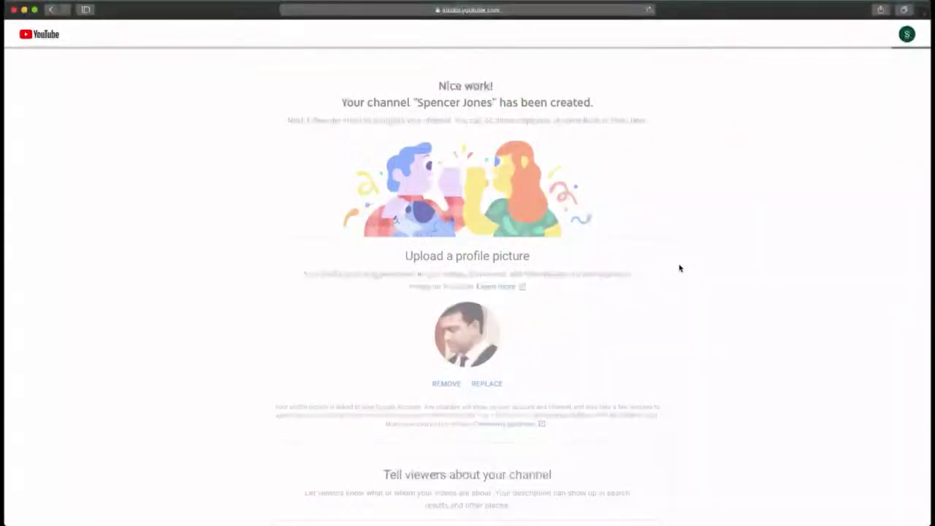
pyautogui.scroll(-3, 680, 268)
pyautogui.scroll(-5, 680, 268)
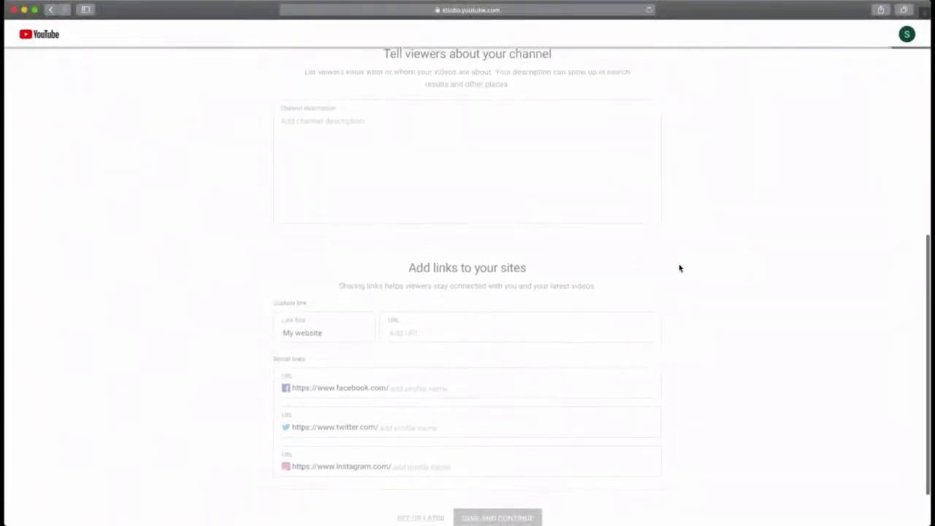
pyautogui.scroll(8, 679, 269)
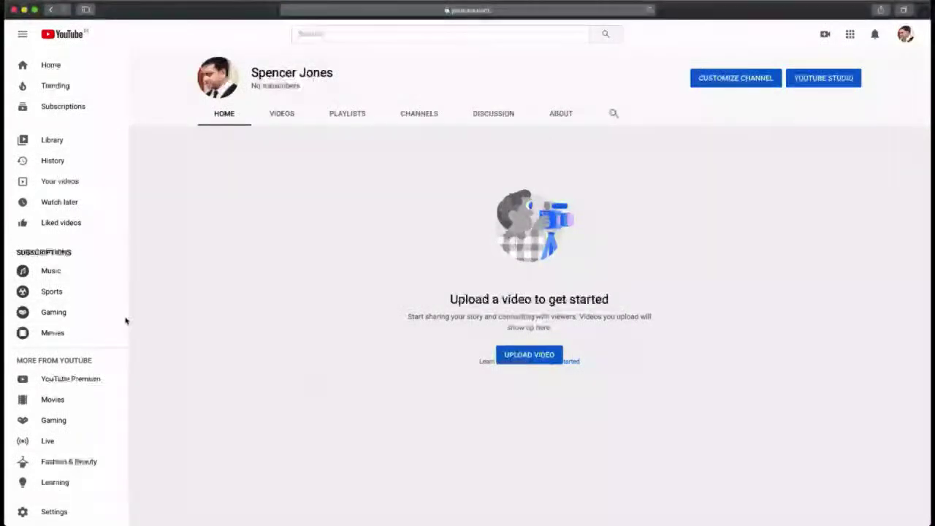
# Step: Open YouTube Studio from the account menu and get past the welcome popup
pyautogui.click(904, 37)
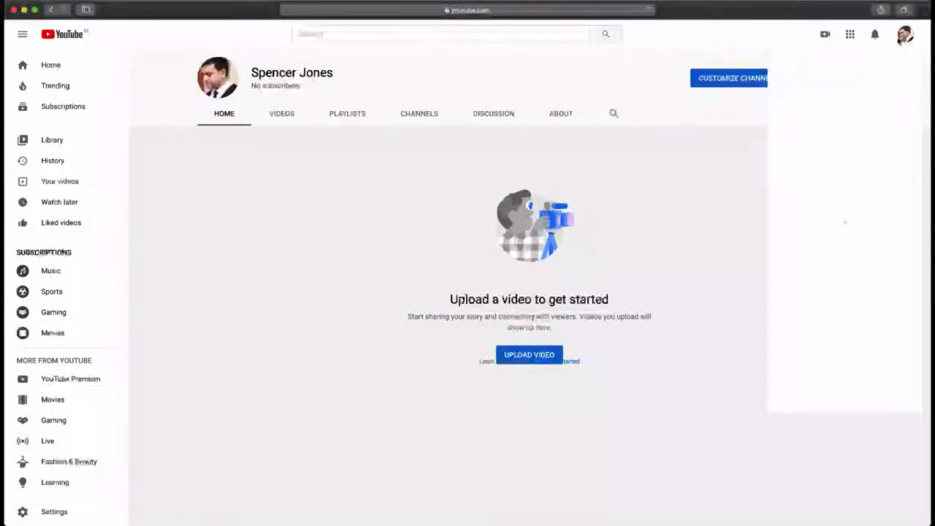
pyautogui.click(860, 154)
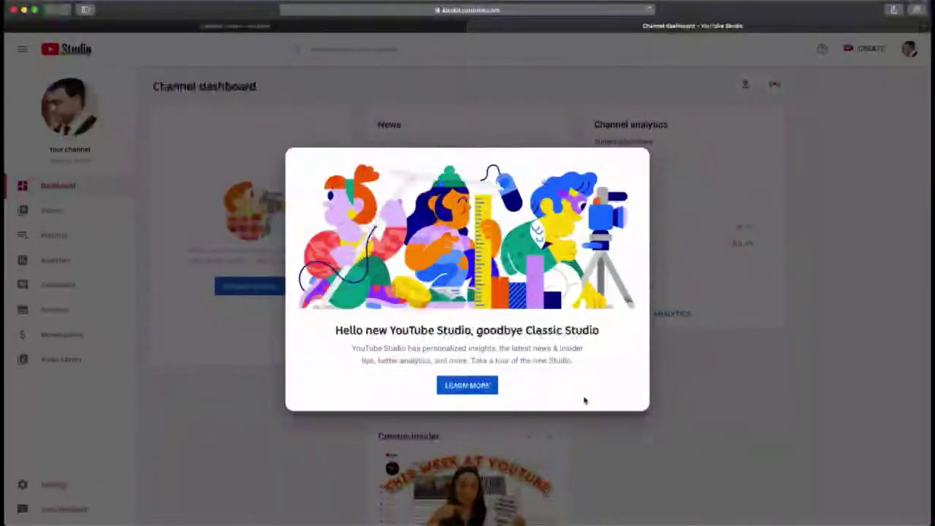
pyautogui.click(481, 387)
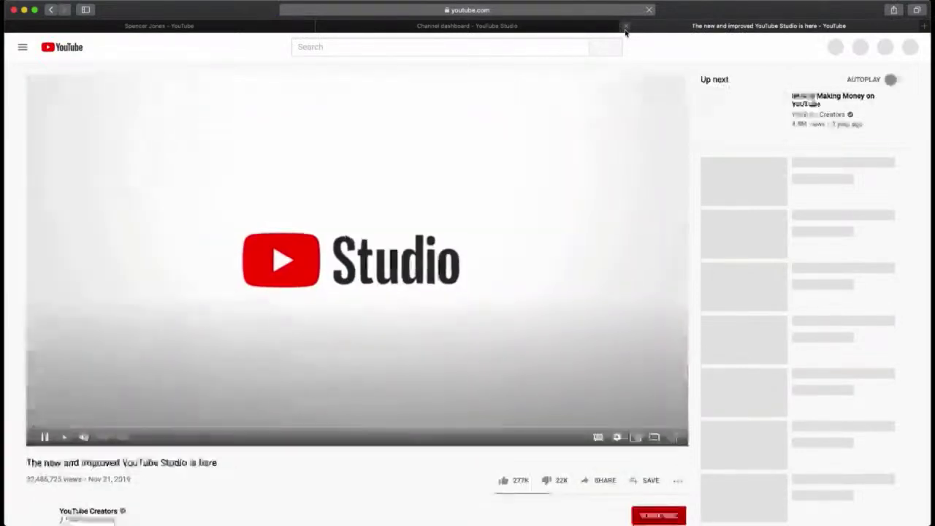
pyautogui.click(627, 26)
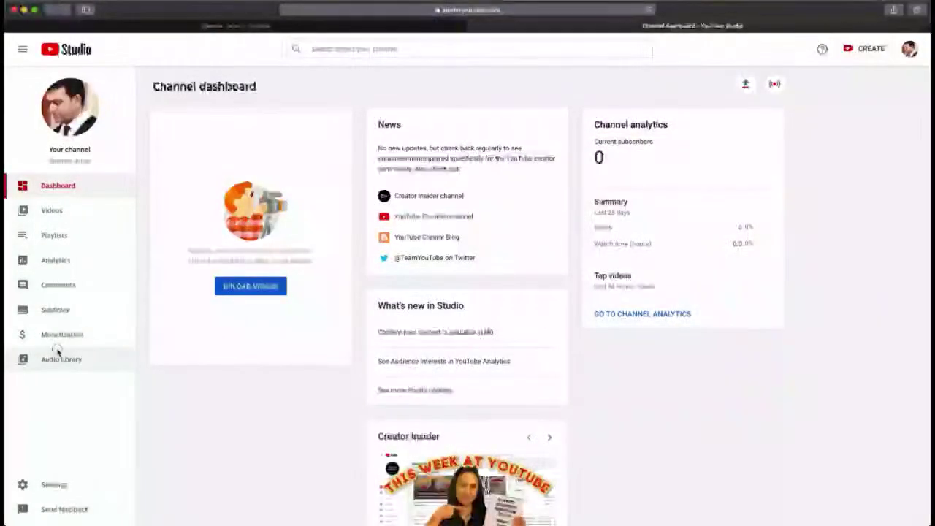
# Step: Open Studio Settings, showing the General section with USD — US Dollar currency
pyautogui.scroll(-3, 190, 390)
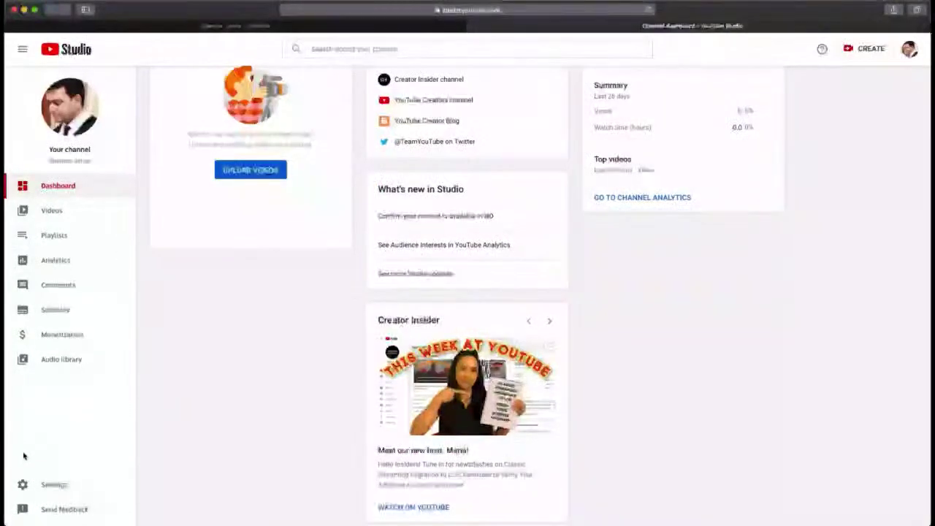
pyautogui.scroll(5, 22, 455)
pyautogui.scroll(-2, 51, 458)
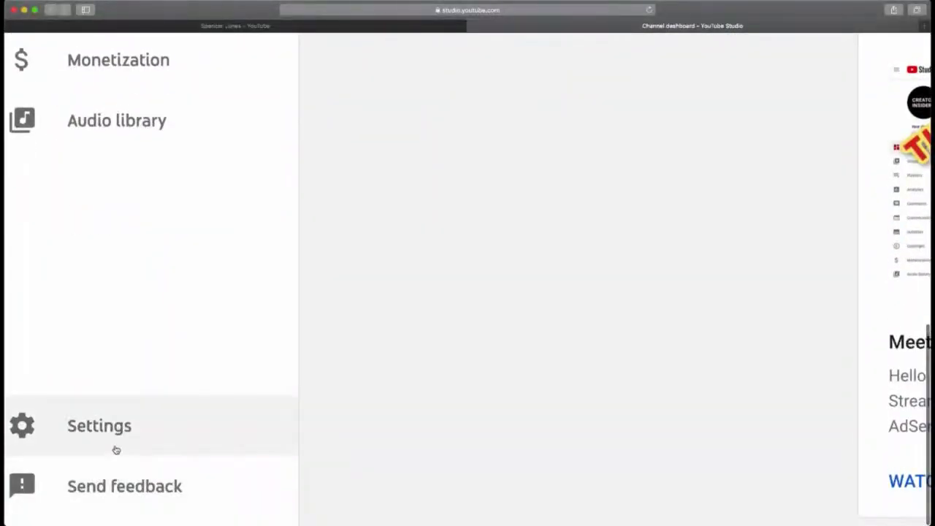
pyautogui.click(117, 449)
pyautogui.scroll(-5, 399, 214)
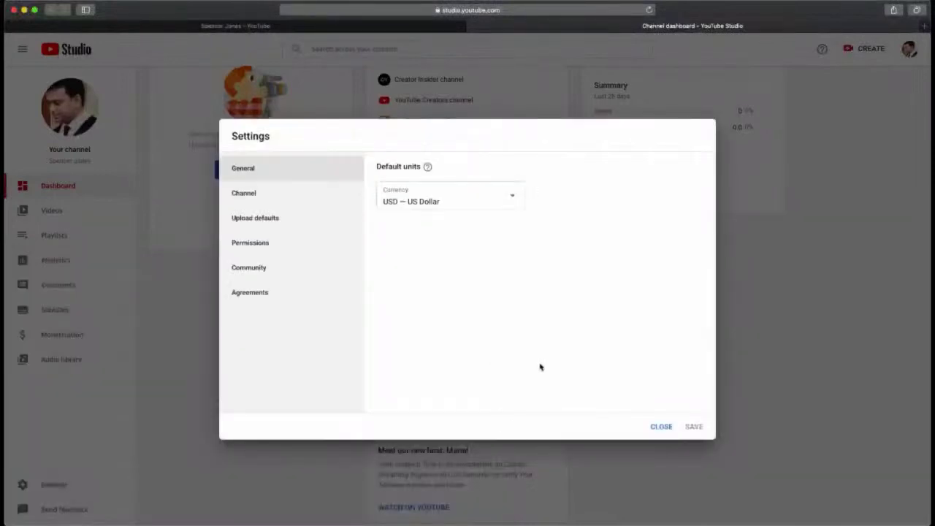
# Step: Under Channel > Feature eligibility, expand the phone-verification features and choose Verify Phone Number
pyautogui.click(292, 194)
pyautogui.click(463, 172)
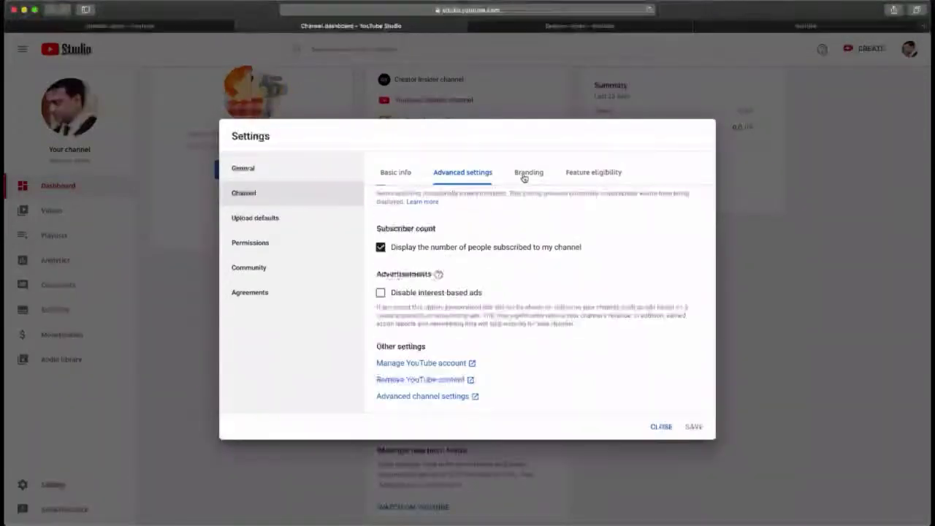
pyautogui.click(529, 173)
pyautogui.click(613, 173)
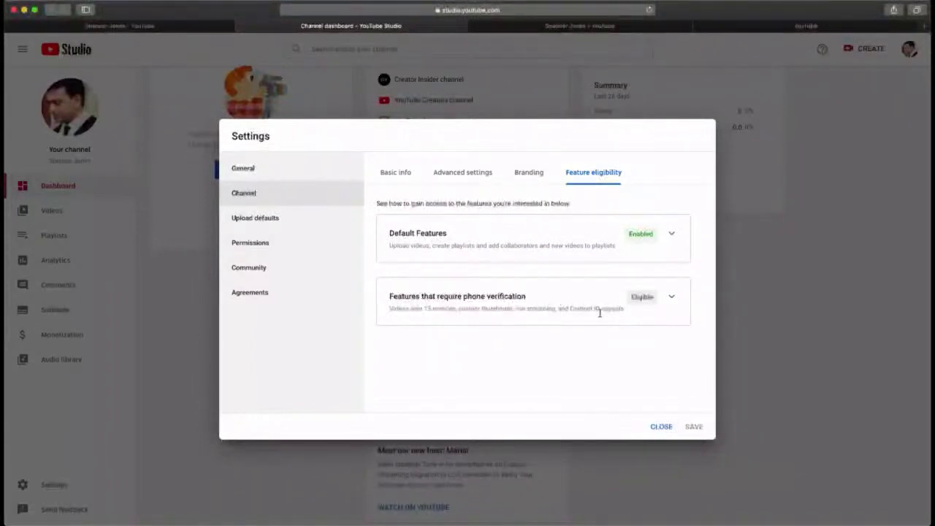
pyautogui.click(672, 297)
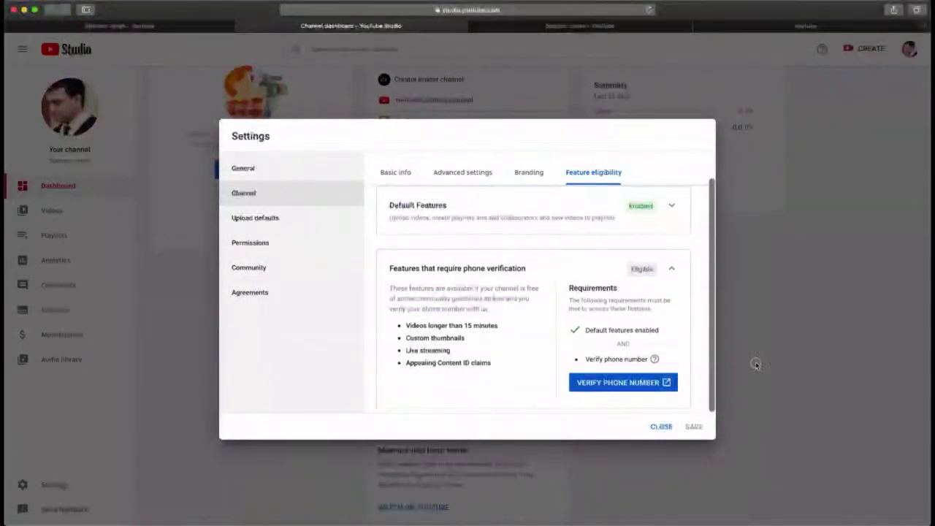
pyautogui.click(627, 383)
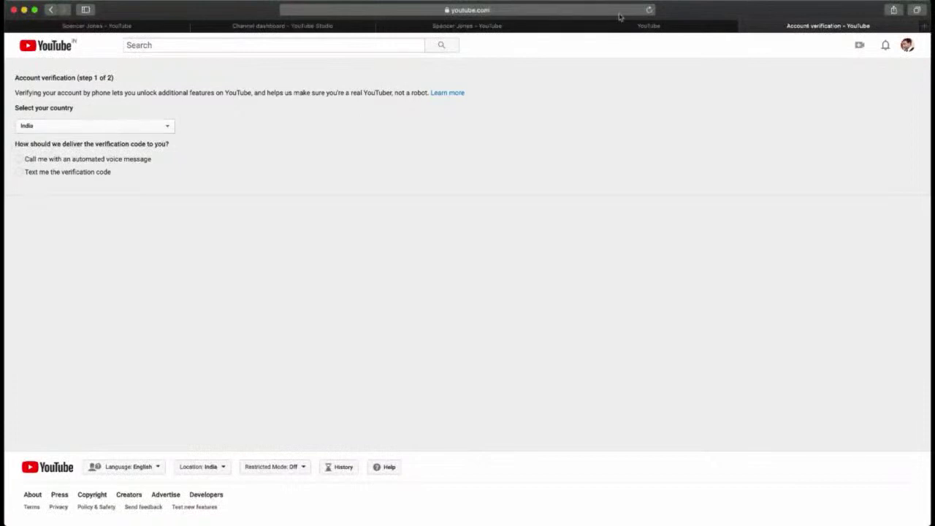
# Step: Request a text-message code for the account's phone number, then focus the code field
pyautogui.click(20, 173)
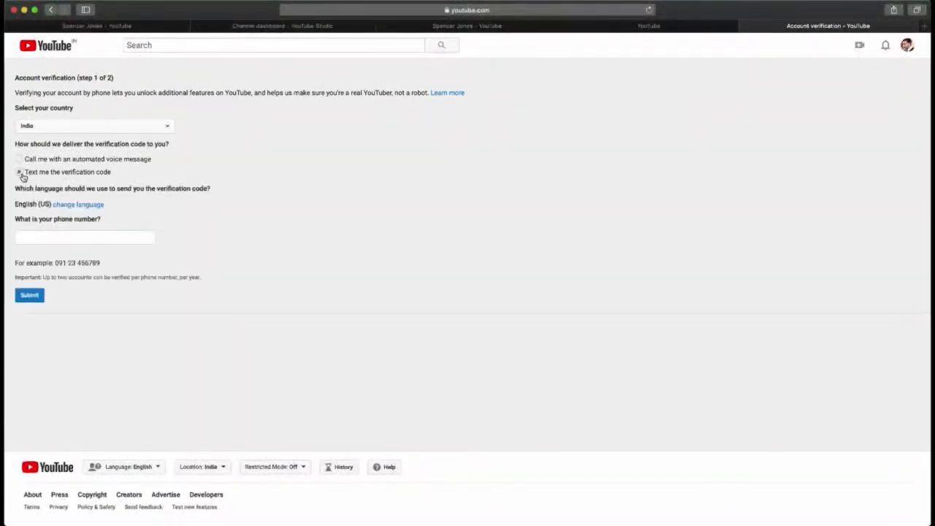
pyautogui.click(93, 234)
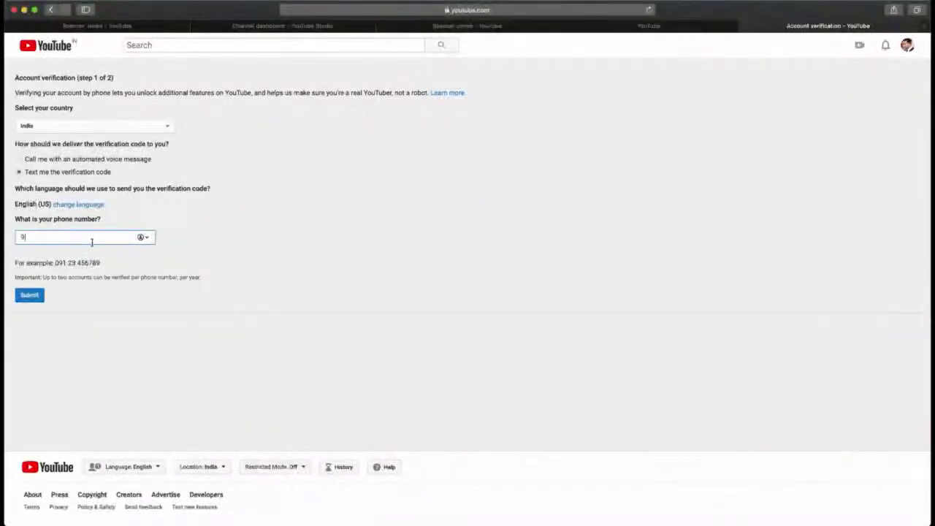
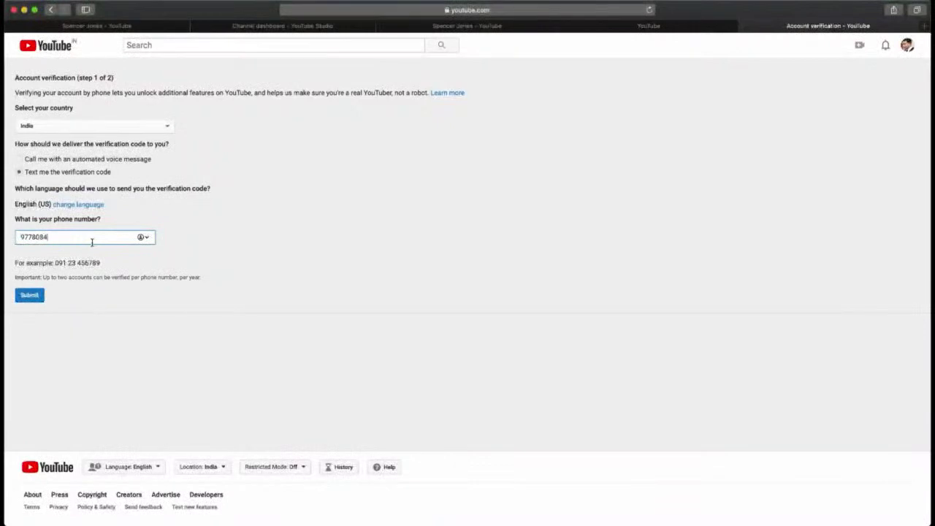
pyautogui.press('ctrl+super+d')
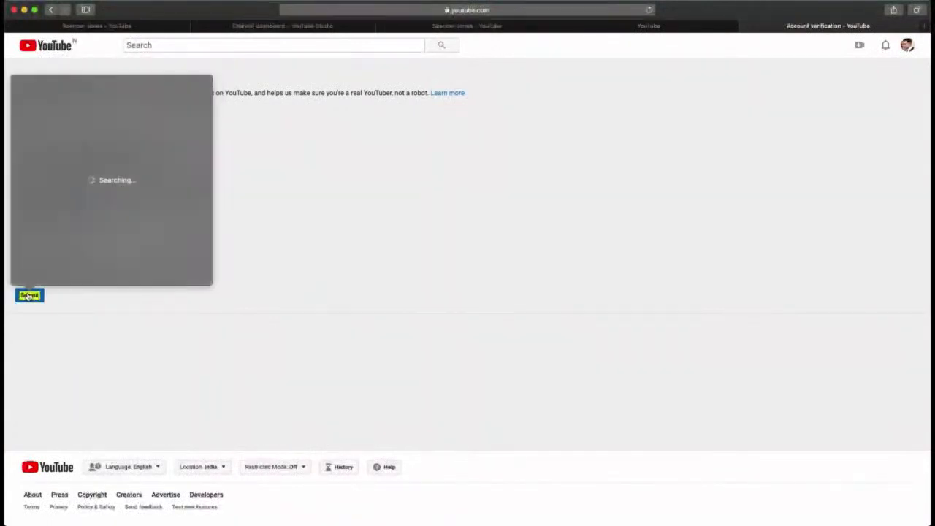
pyautogui.click(56, 307)
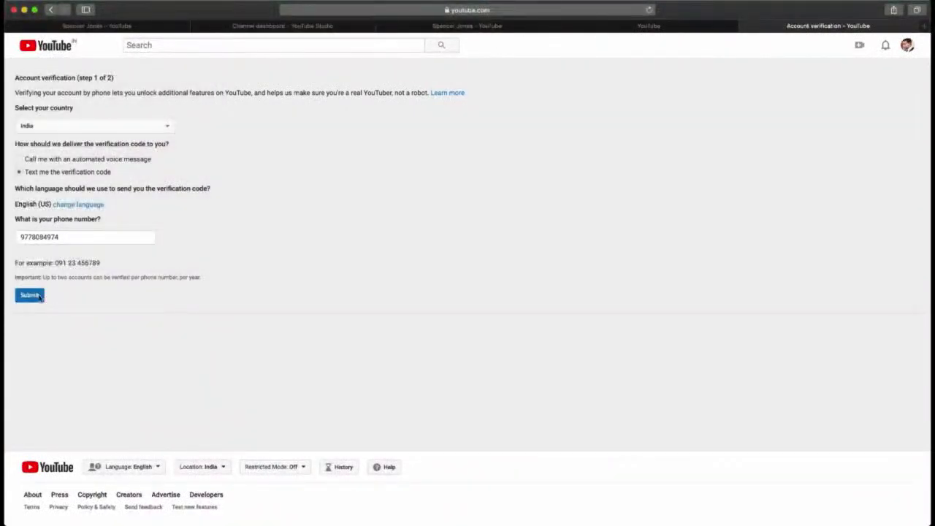
pyautogui.click(31, 295)
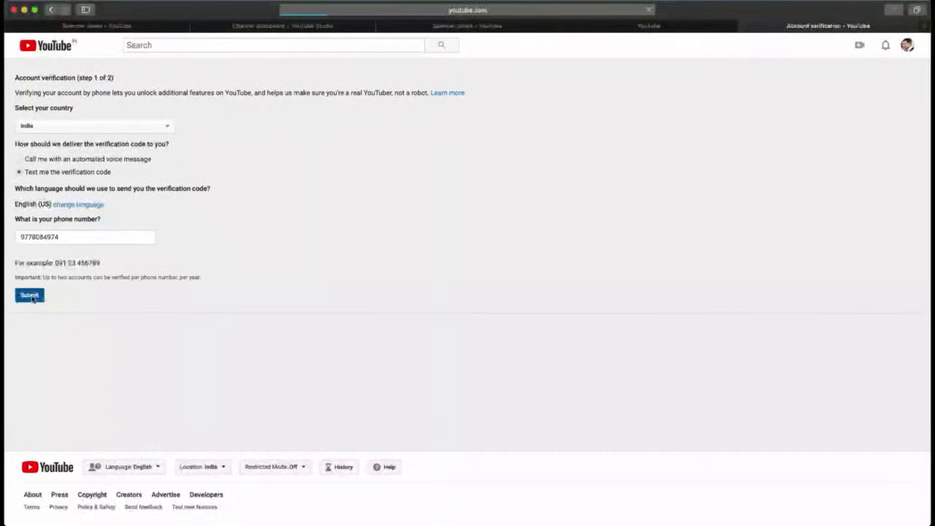
pyautogui.click(65, 139)
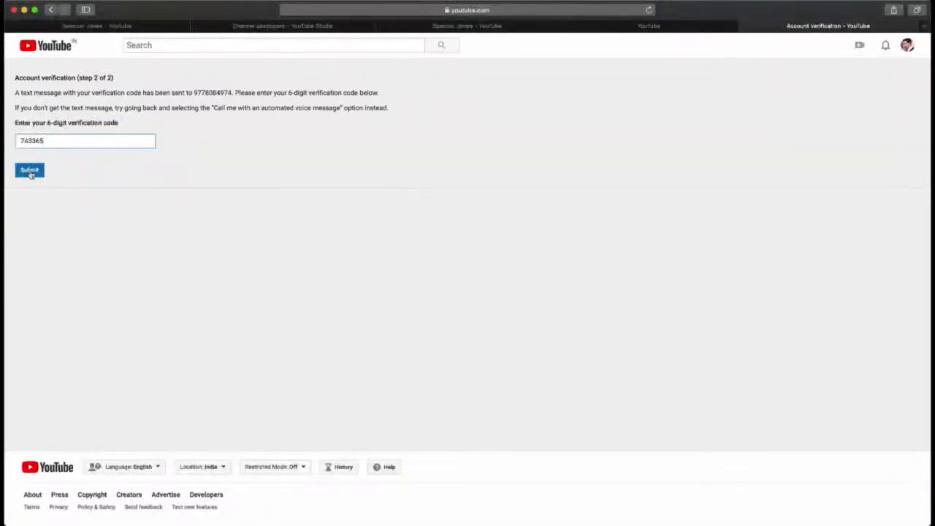
# Step: Submit the verification code, then return to the channel's Studio dashboard via the account menu
pyautogui.scroll(5, 30, 174)
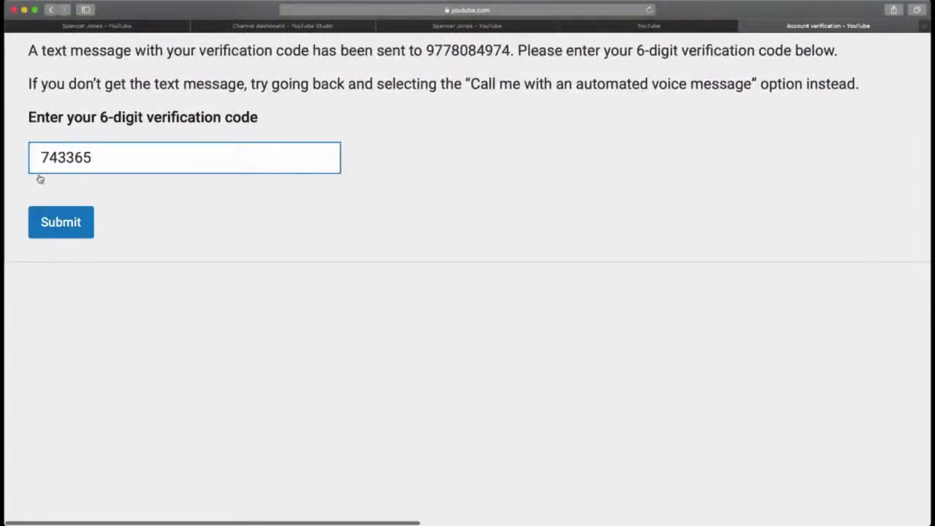
pyautogui.click(89, 234)
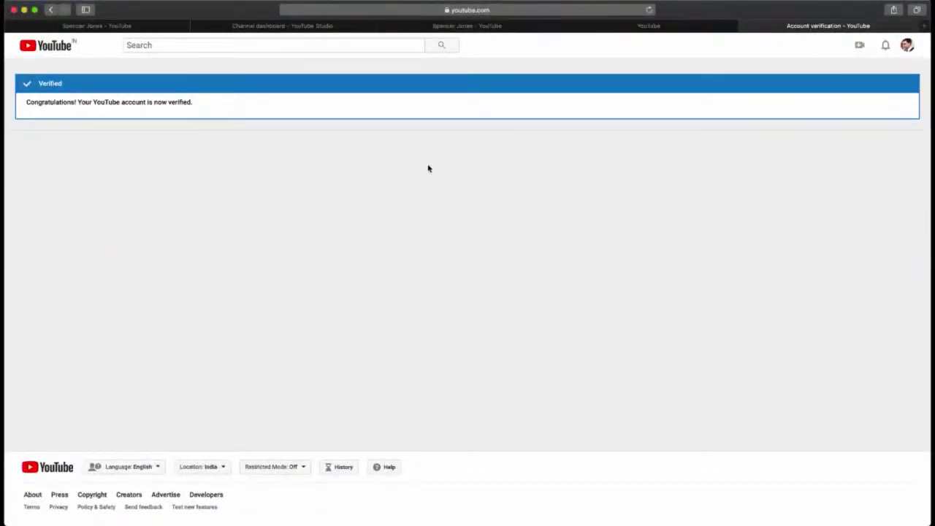
pyautogui.press('super+shift+backslash')
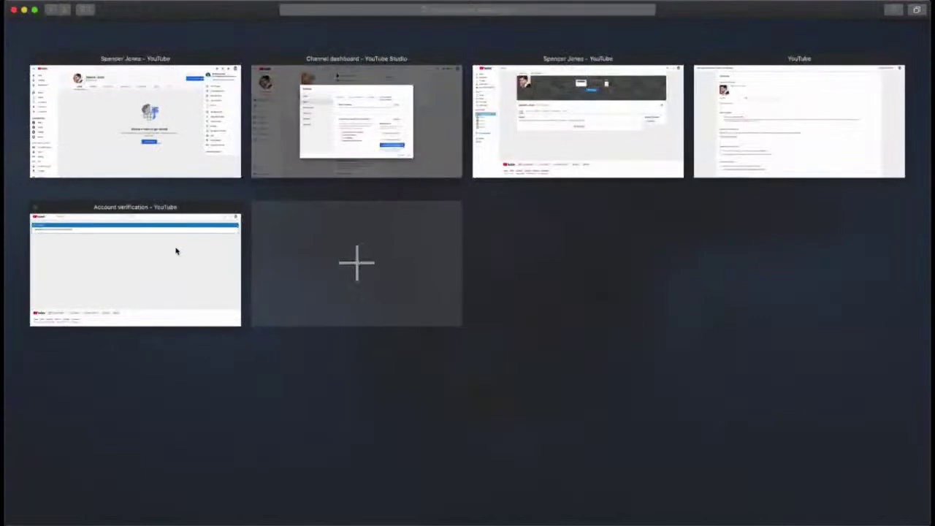
pyautogui.click(175, 250)
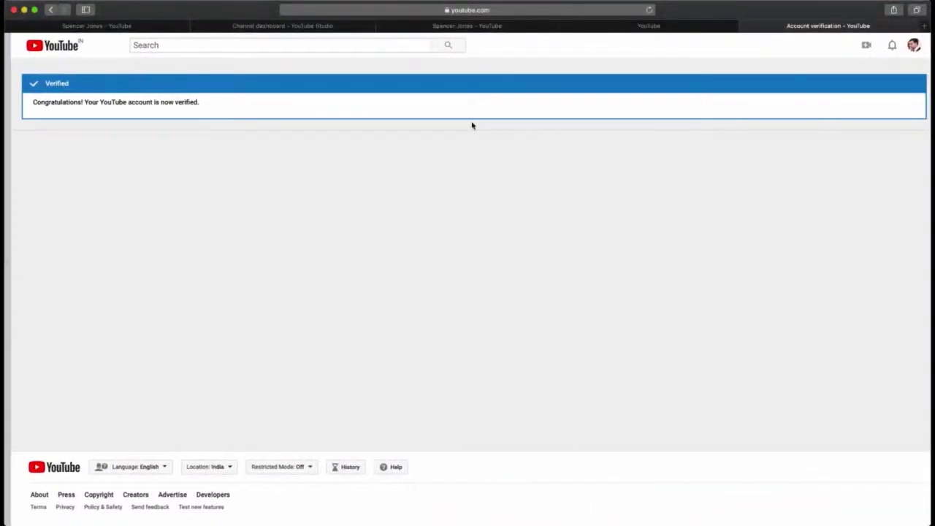
pyautogui.click(912, 46)
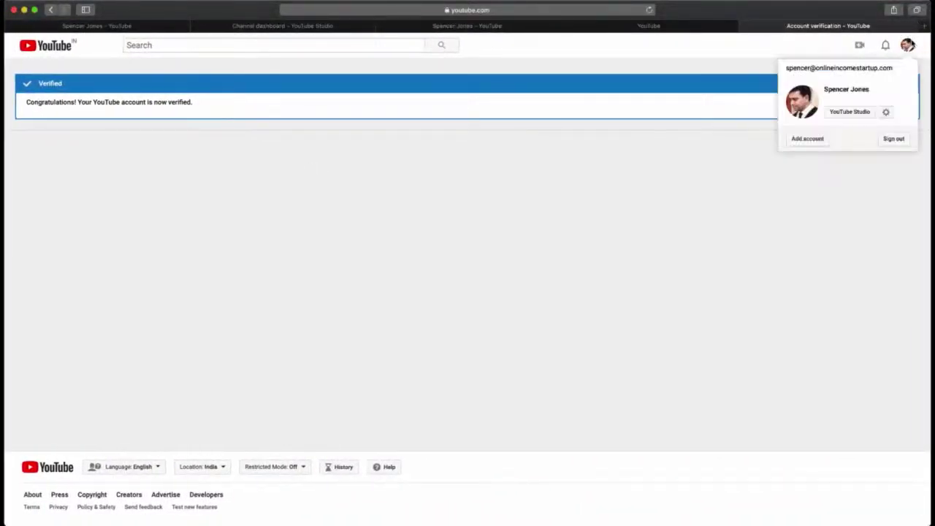
pyautogui.click(838, 113)
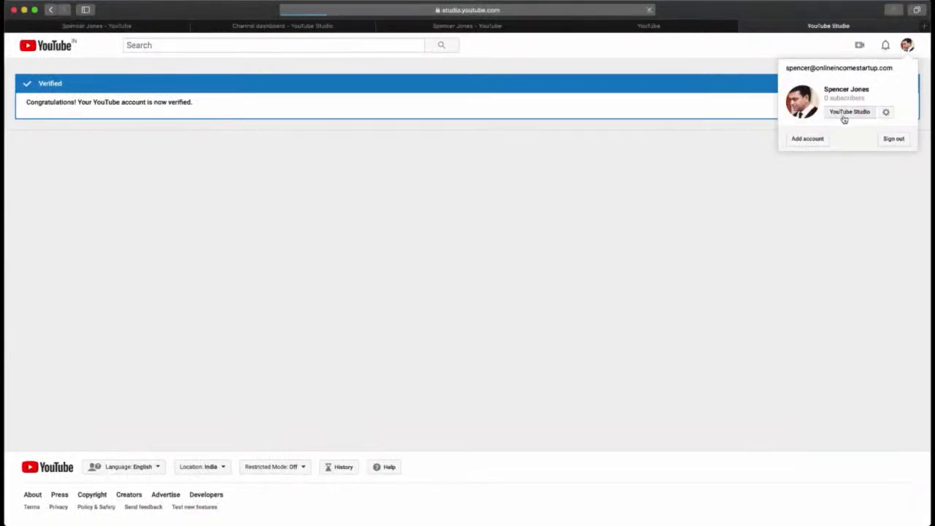
pyautogui.scroll(-2, 529, 153)
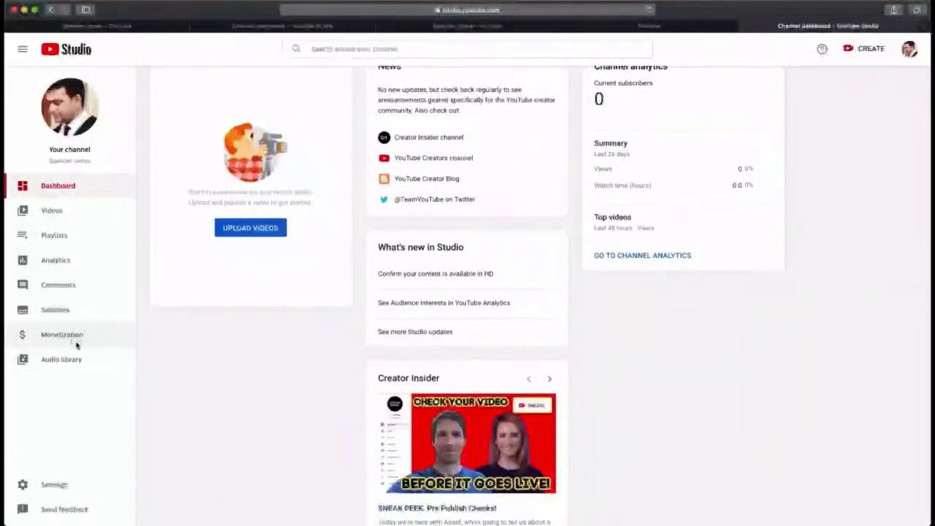
pyautogui.click(70, 491)
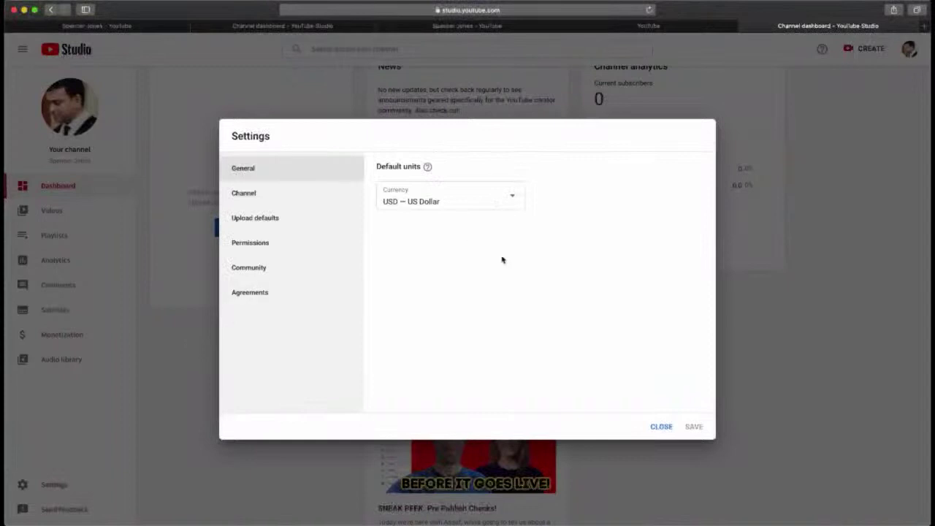
pyautogui.click(270, 204)
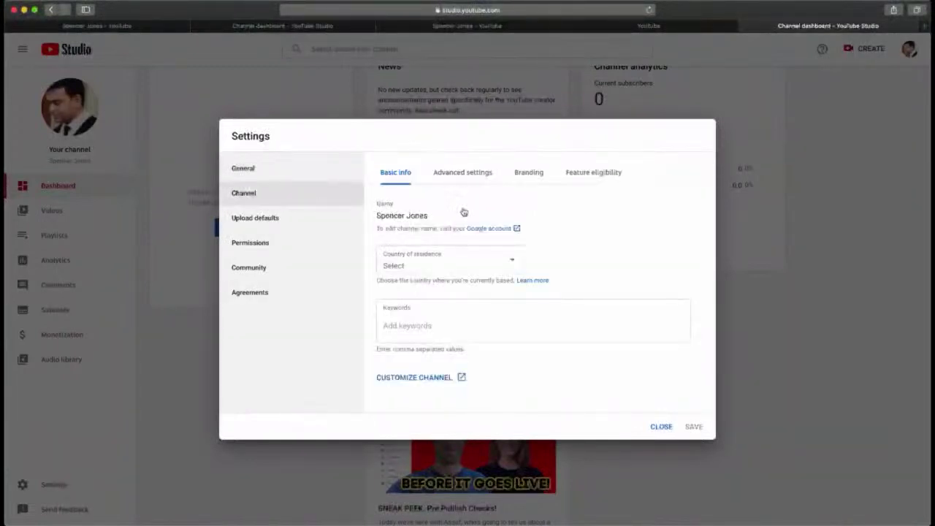
pyautogui.click(488, 175)
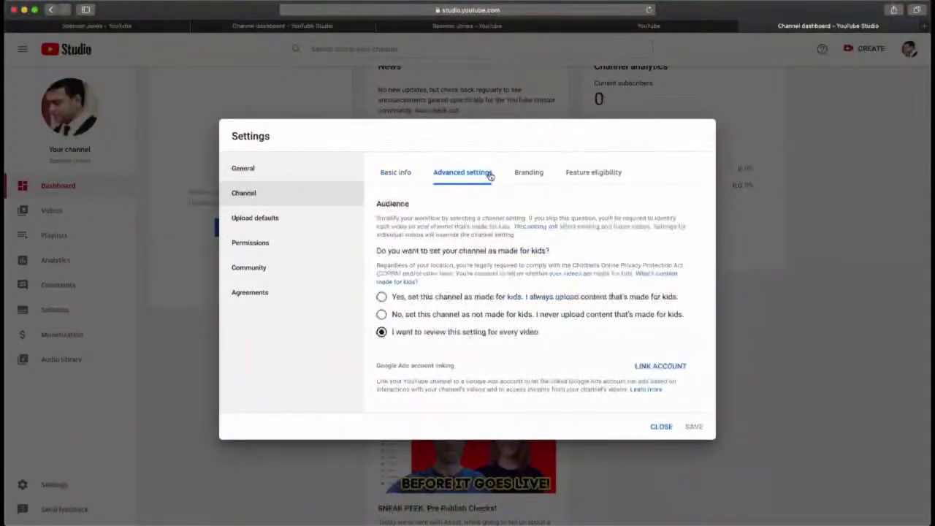
pyautogui.scroll(-5, 567, 309)
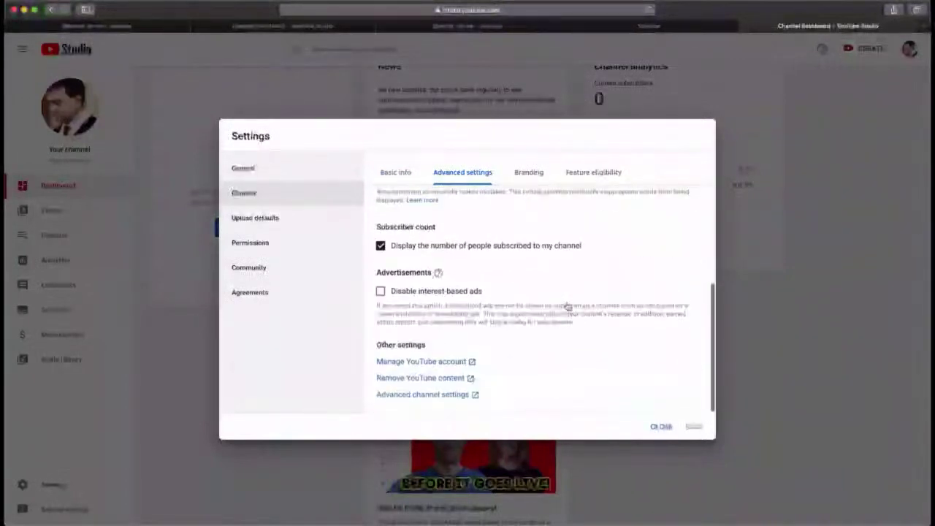
pyautogui.click(534, 176)
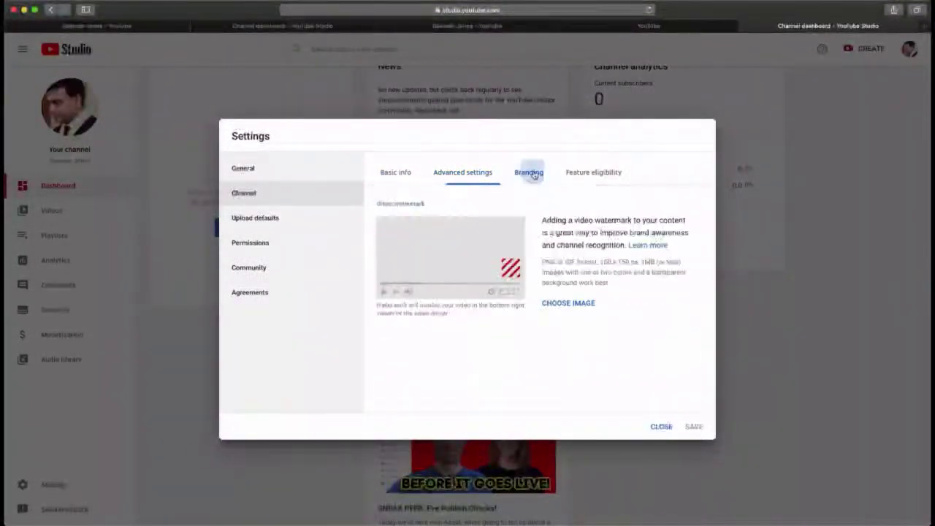
pyautogui.click(581, 173)
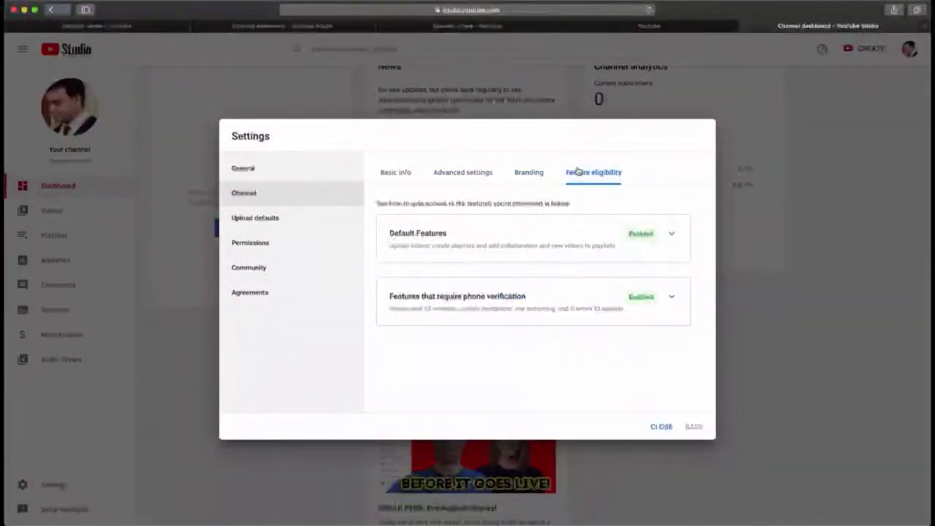
pyautogui.click(670, 298)
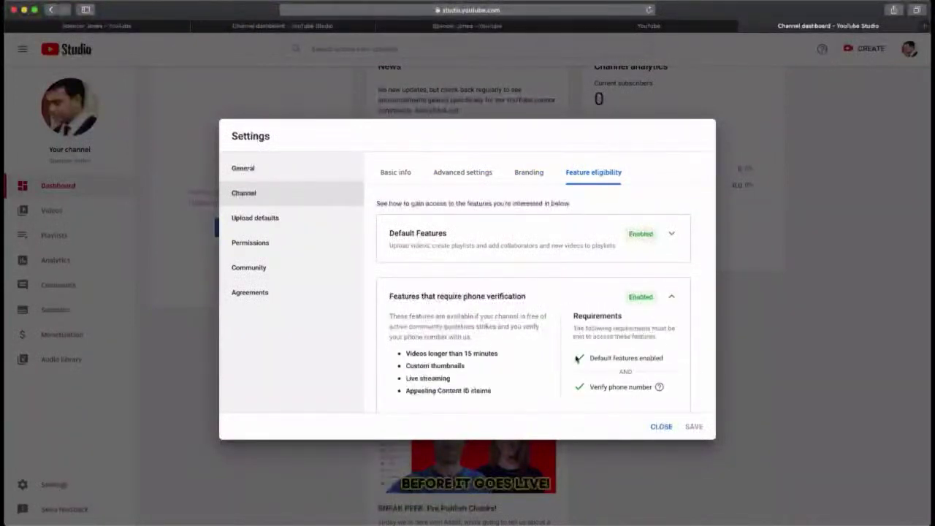
pyautogui.scroll(-1, 578, 358)
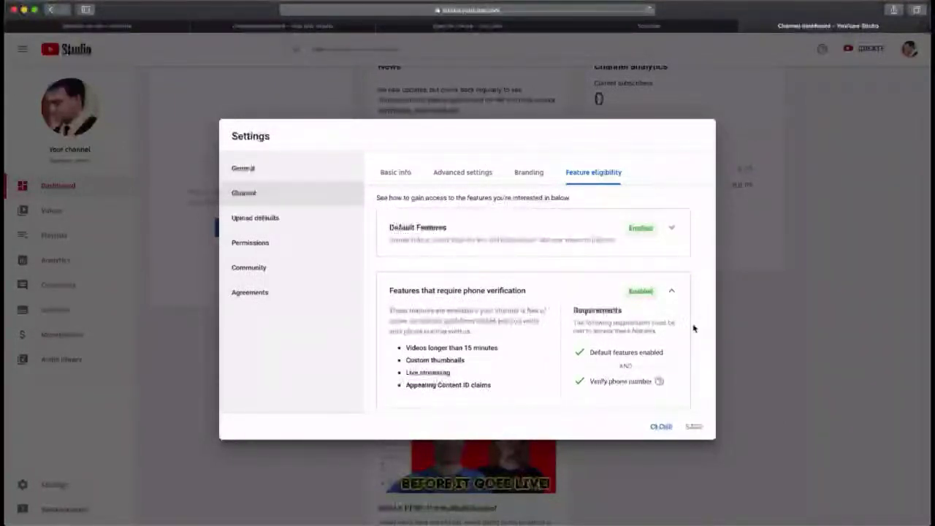
pyautogui.click(660, 426)
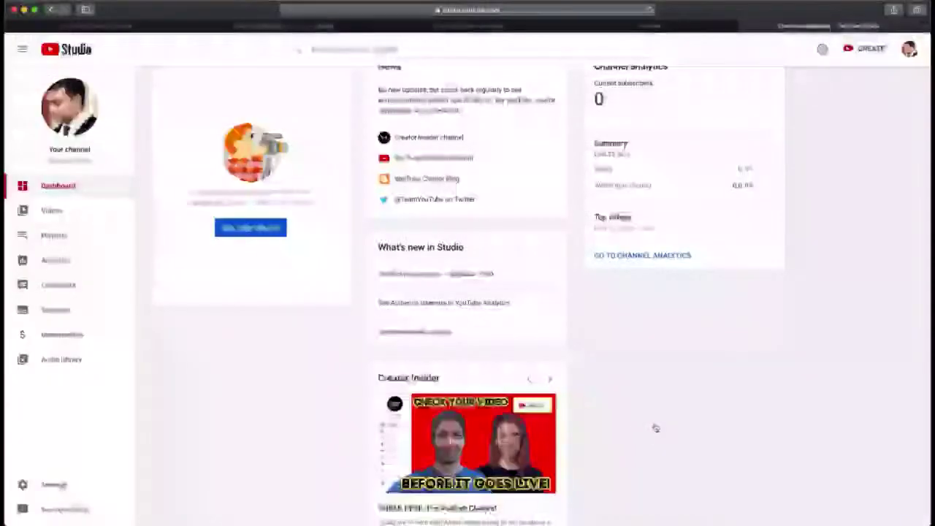
# Step: From Videos' Live tab, choose GET STARTED to reach the live streaming page
pyautogui.click(74, 212)
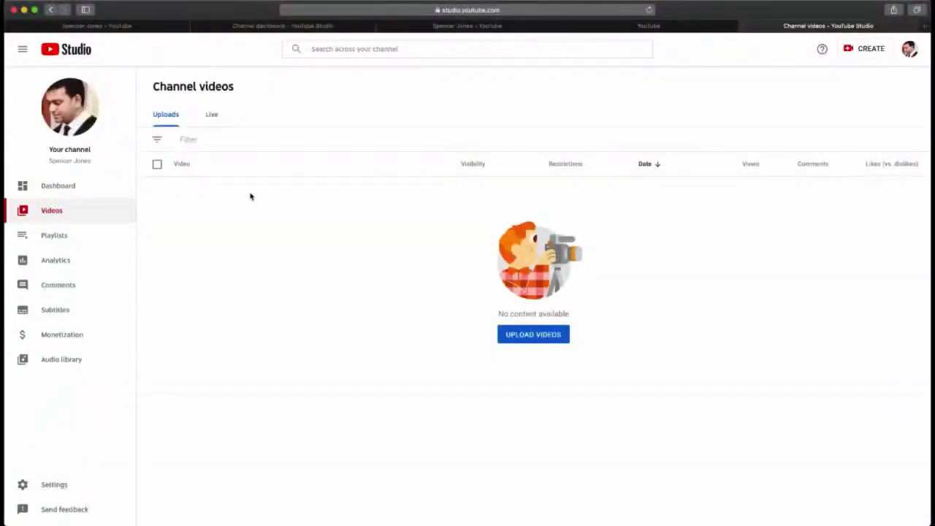
pyautogui.click(213, 115)
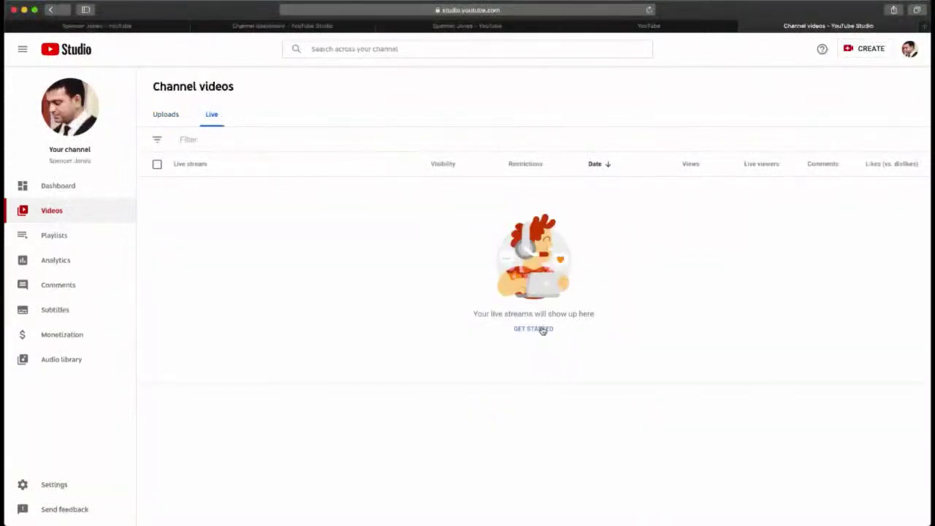
pyautogui.click(542, 328)
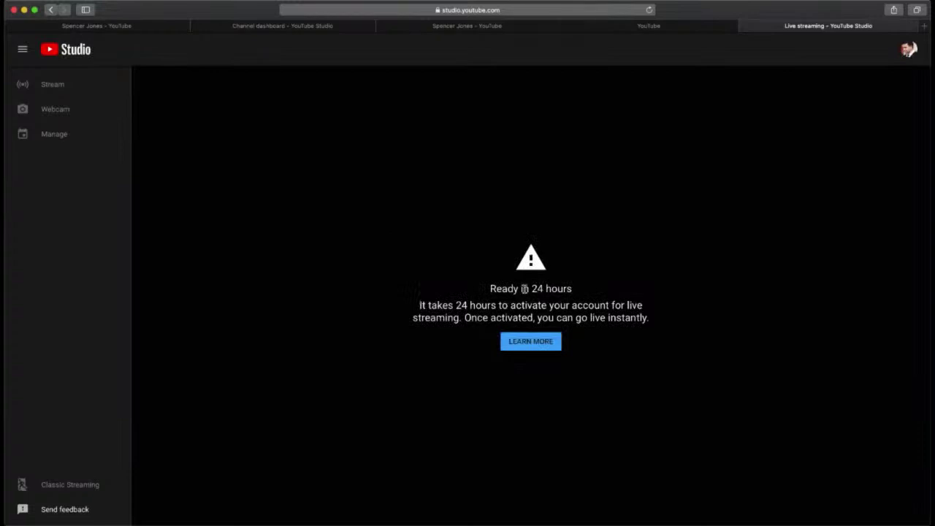
# Step: Highlight the 'Ready in 24 hours' activation notice, clear the selection, and minimize Safari
pyautogui.moveTo(514, 288); pyautogui.dragTo(524, 270)
pyautogui.click(658, 318)
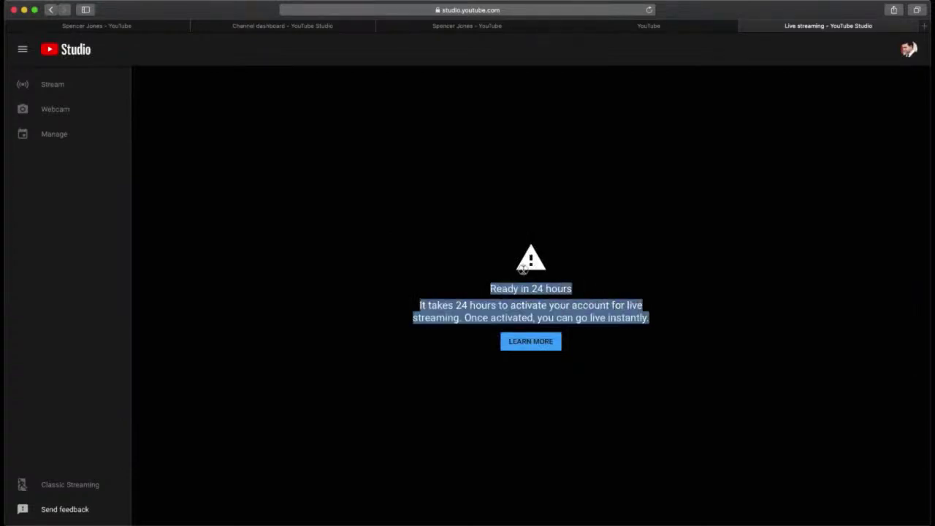
pyautogui.click(523, 270)
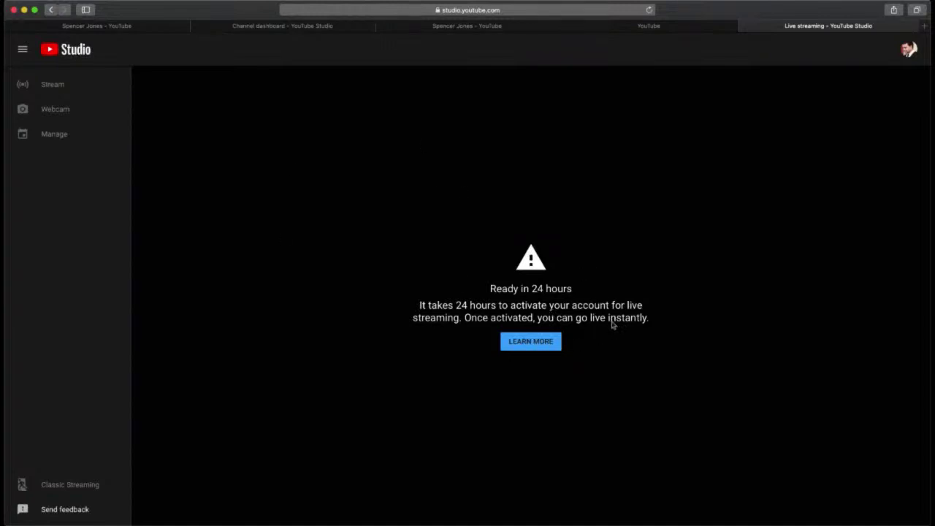
pyautogui.moveTo(646, 319); pyautogui.dragTo(512, 272)
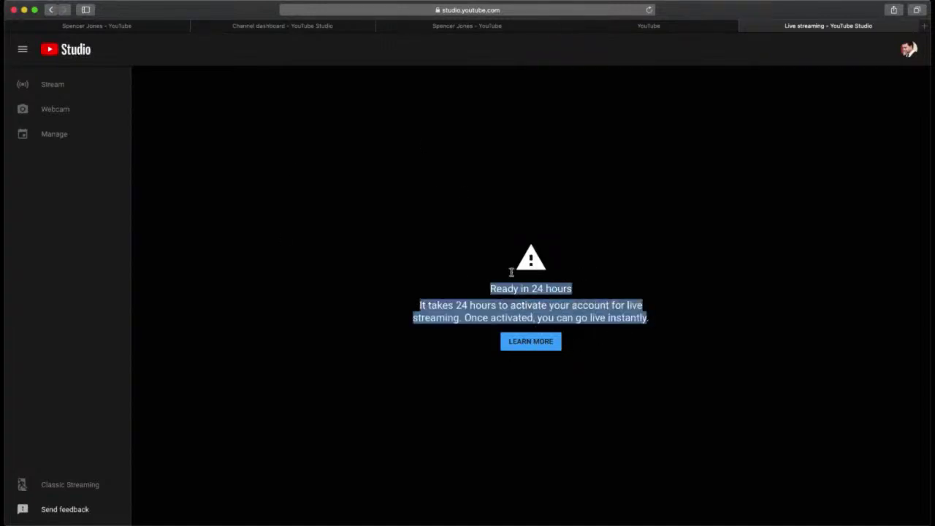
pyautogui.click(516, 281)
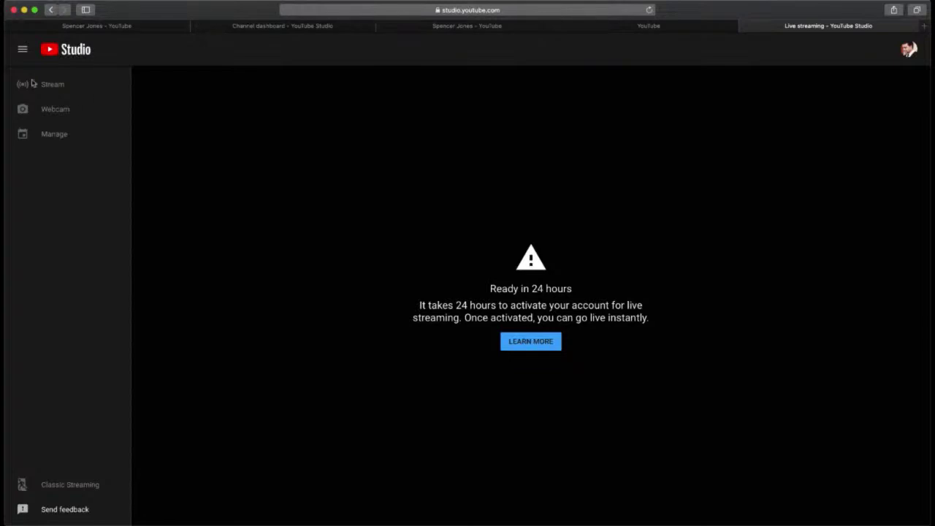
pyautogui.doubleClick(55, 87)
pyautogui.click(80, 190)
pyautogui.click(25, 9)
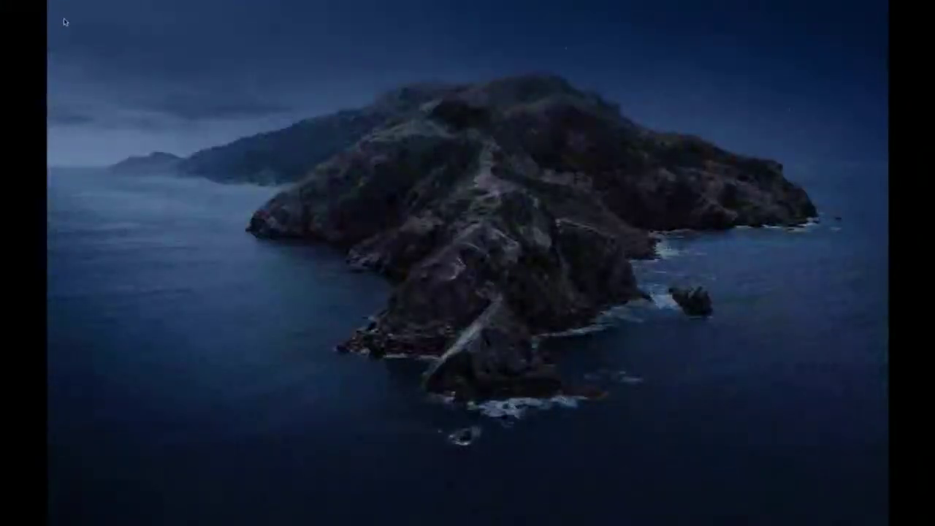